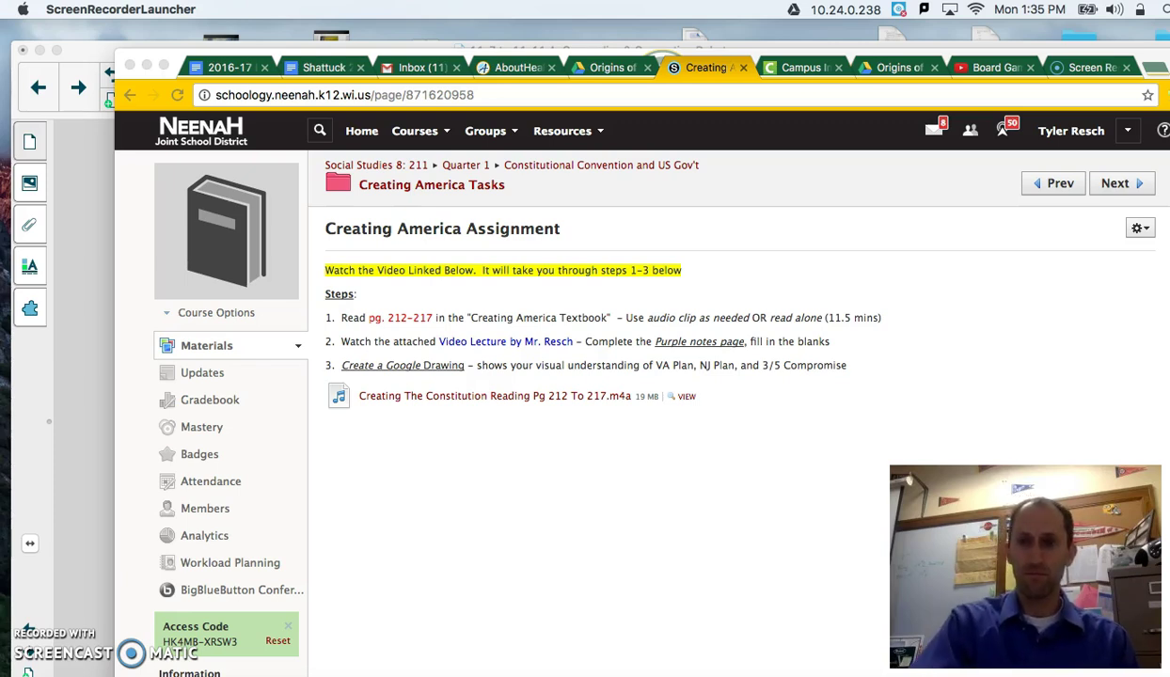
- Bring the Notebook slide 'Read pg. 212-217 in Textbook in chair rack' in front of Schoology
click(786, 208)
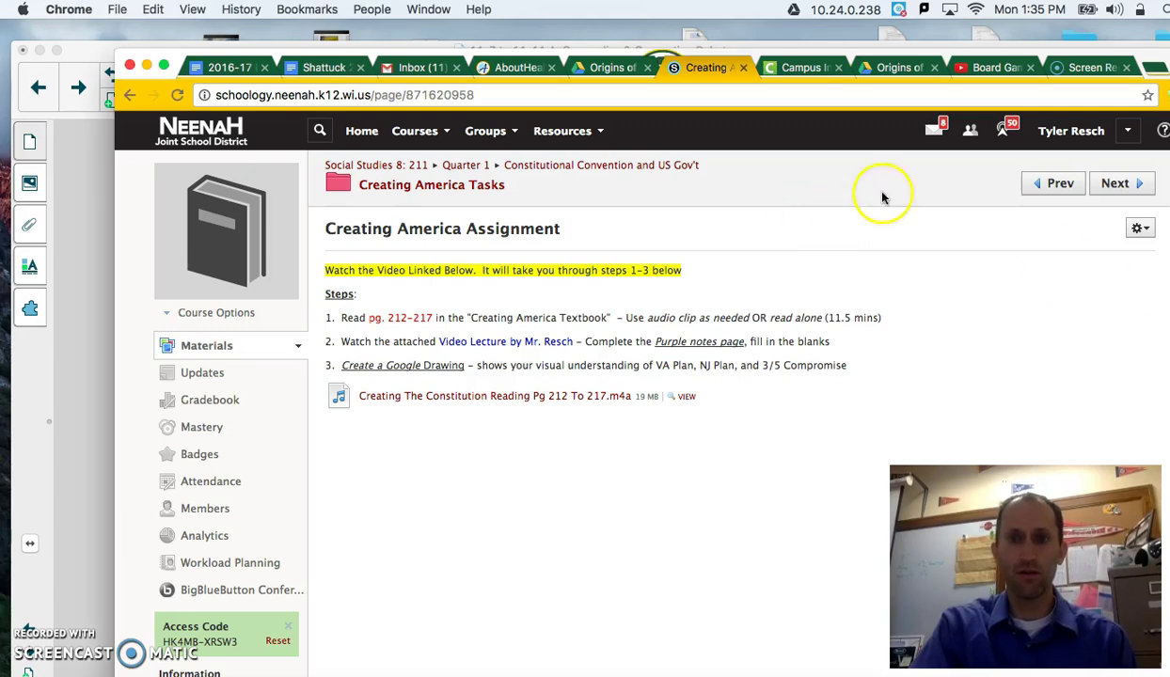
click(1091, 46)
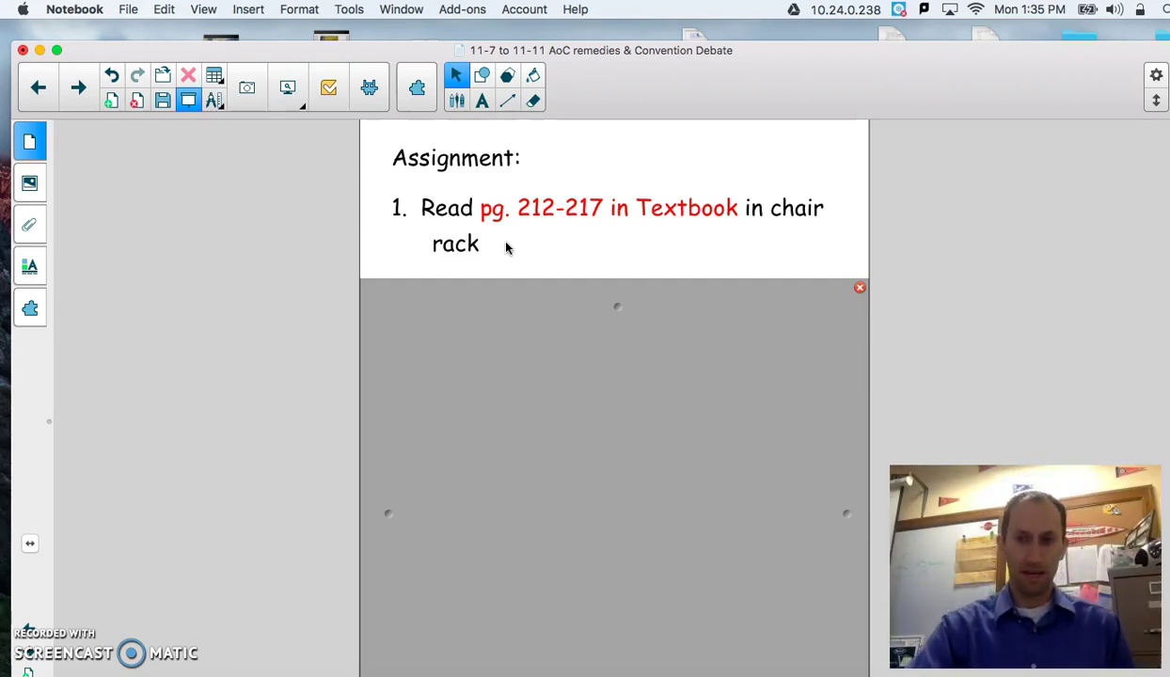
- Return to the Schoology Creating America Assignment page with its three steps and reading audio
click(683, 214)
click(788, 266)
click(521, 209)
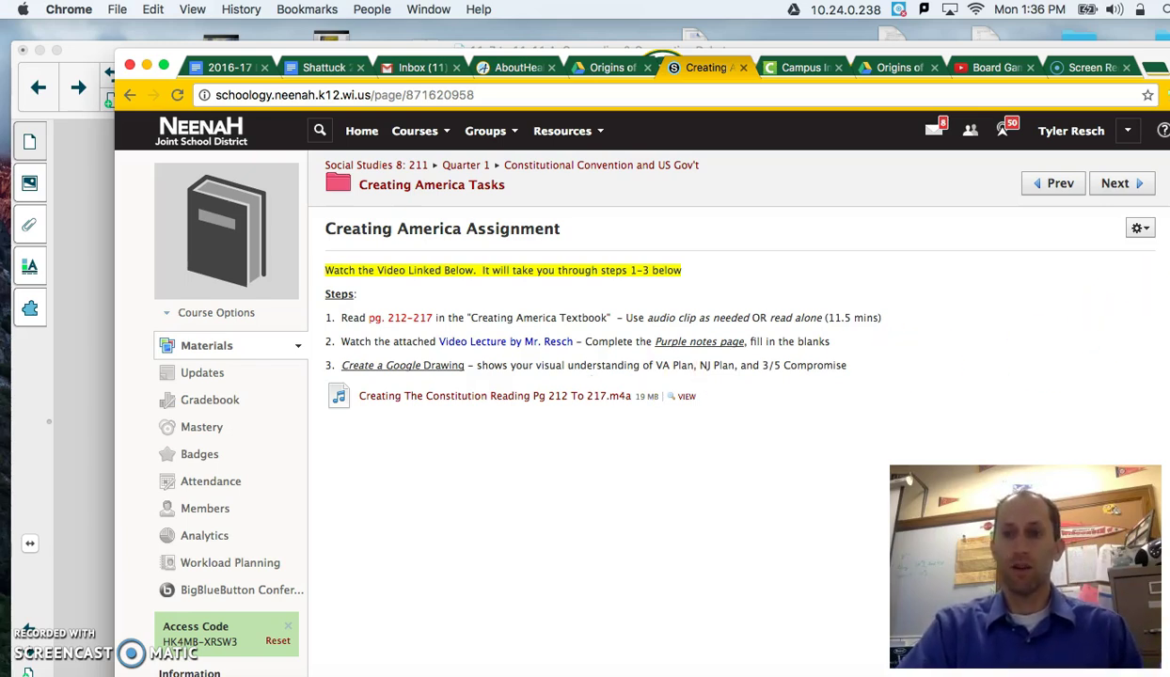
- Bring Notebook forward and advance to the 'Creating America - The Convention' worksheet page
click(1103, 48)
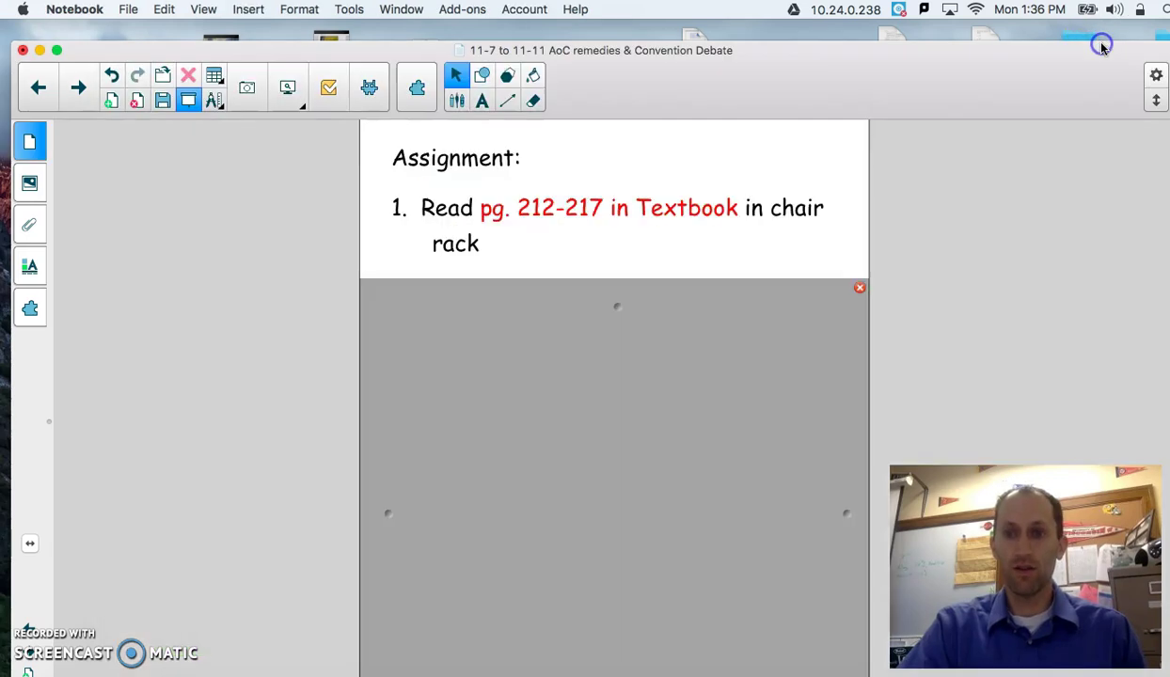
click(77, 90)
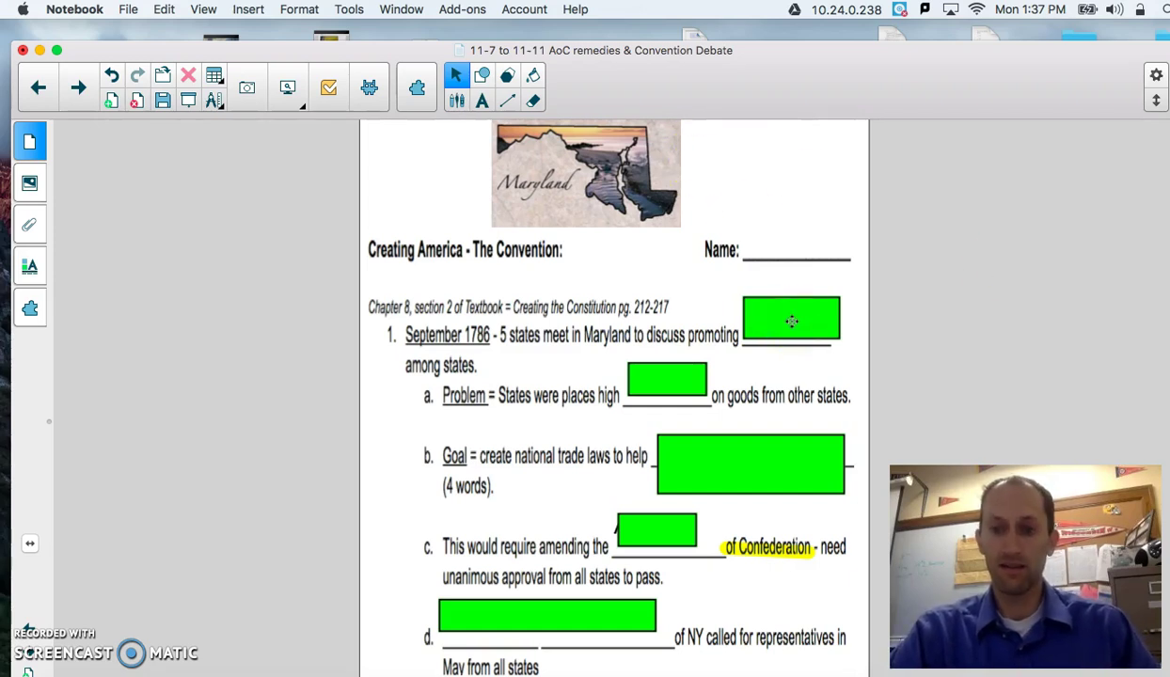
- Delete the green cover boxes to reveal Trade, Taxes and Economies of all states
click(792, 322)
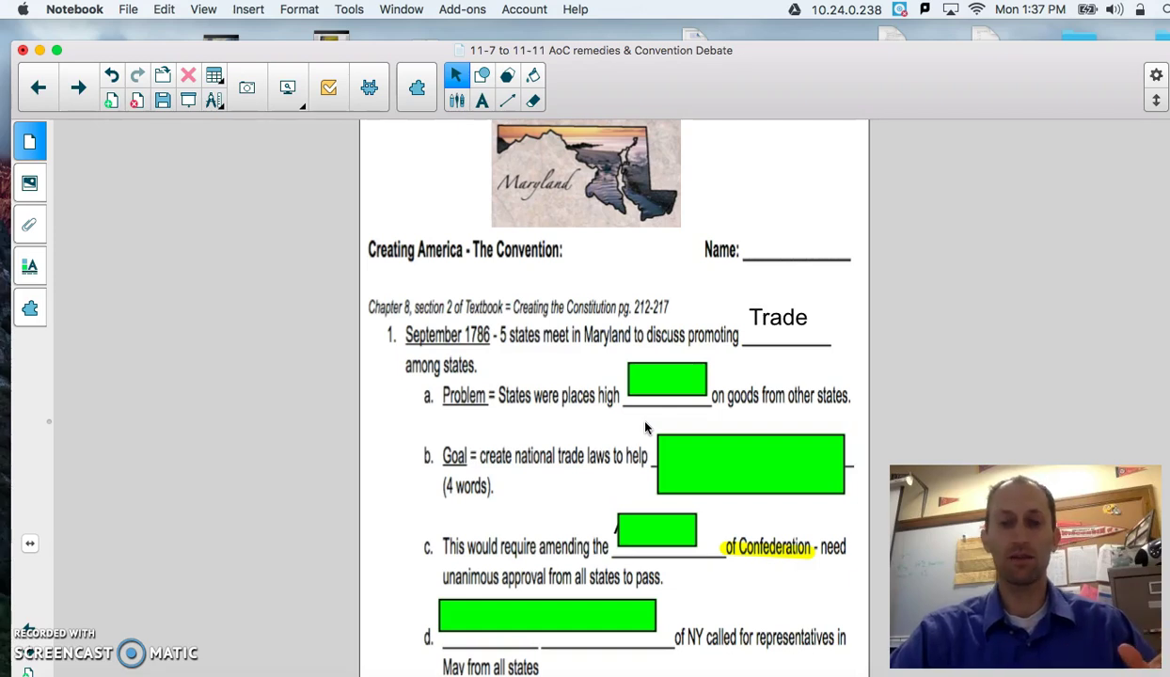
click(662, 376)
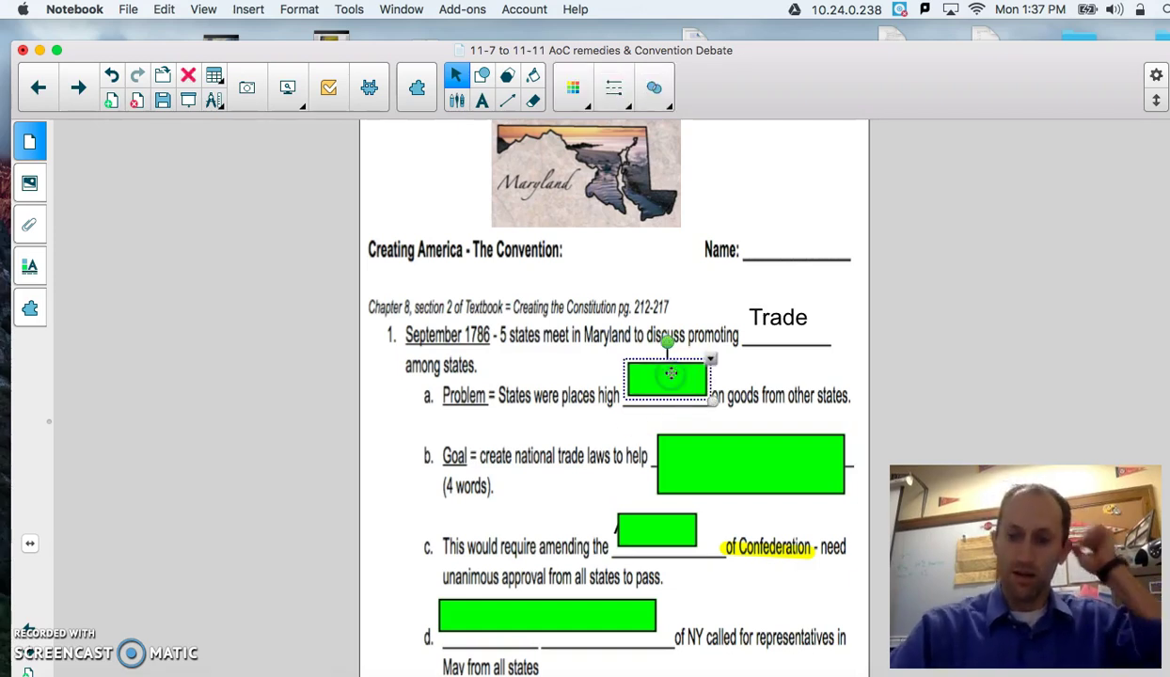
key(Delete)
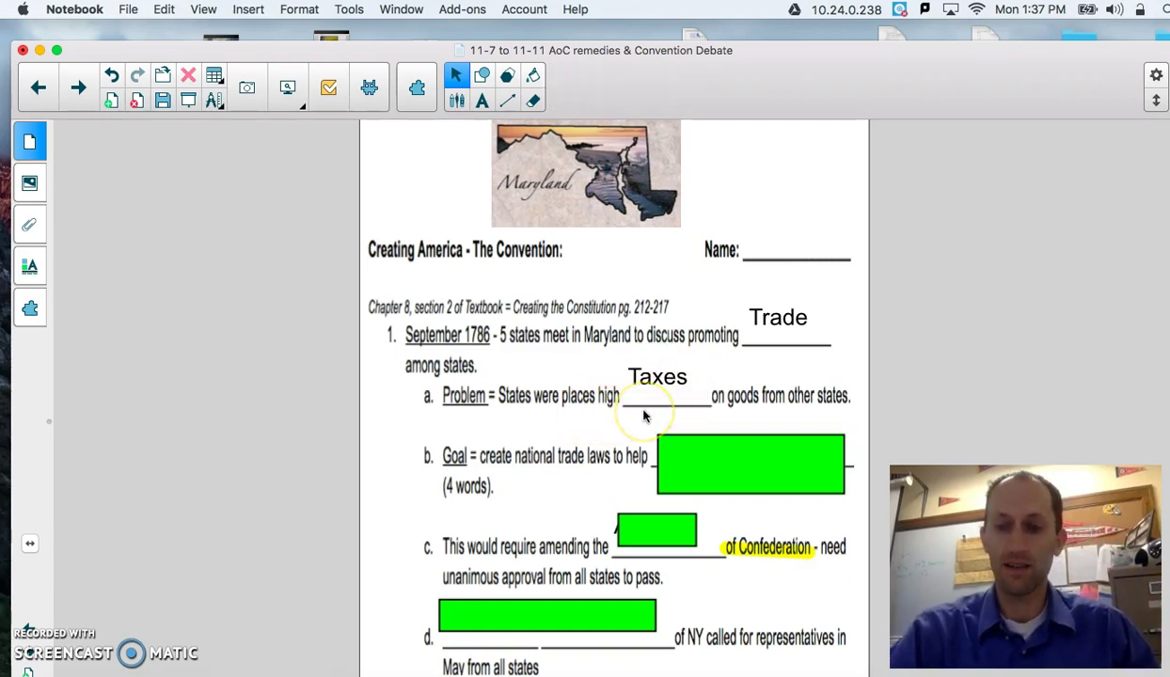
click(722, 457)
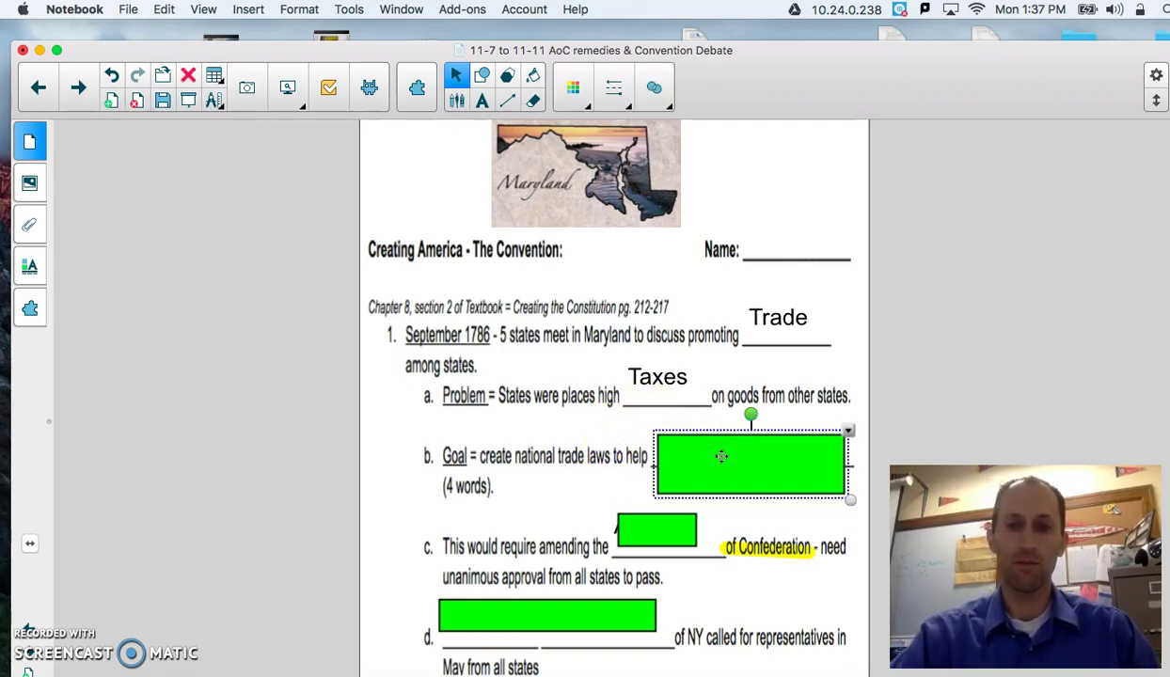
key(Delete)
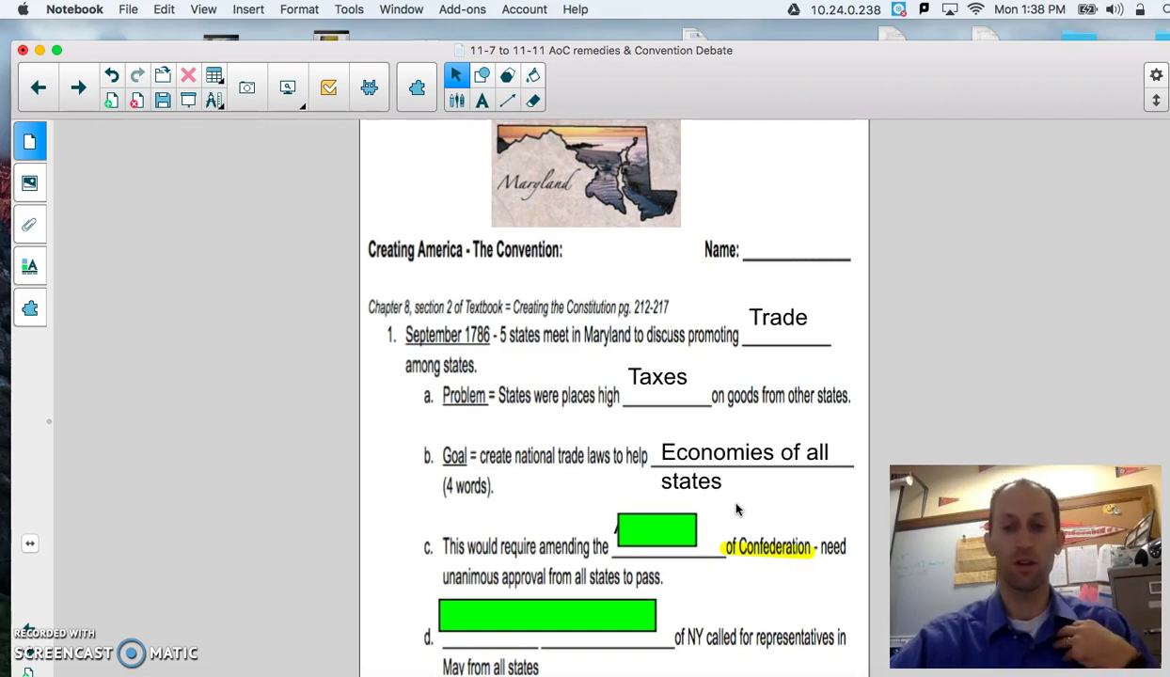
- Reveal Articles and Alexander Hamilton, then go to the 'Constitutional Convention, 1787' page
click(674, 528)
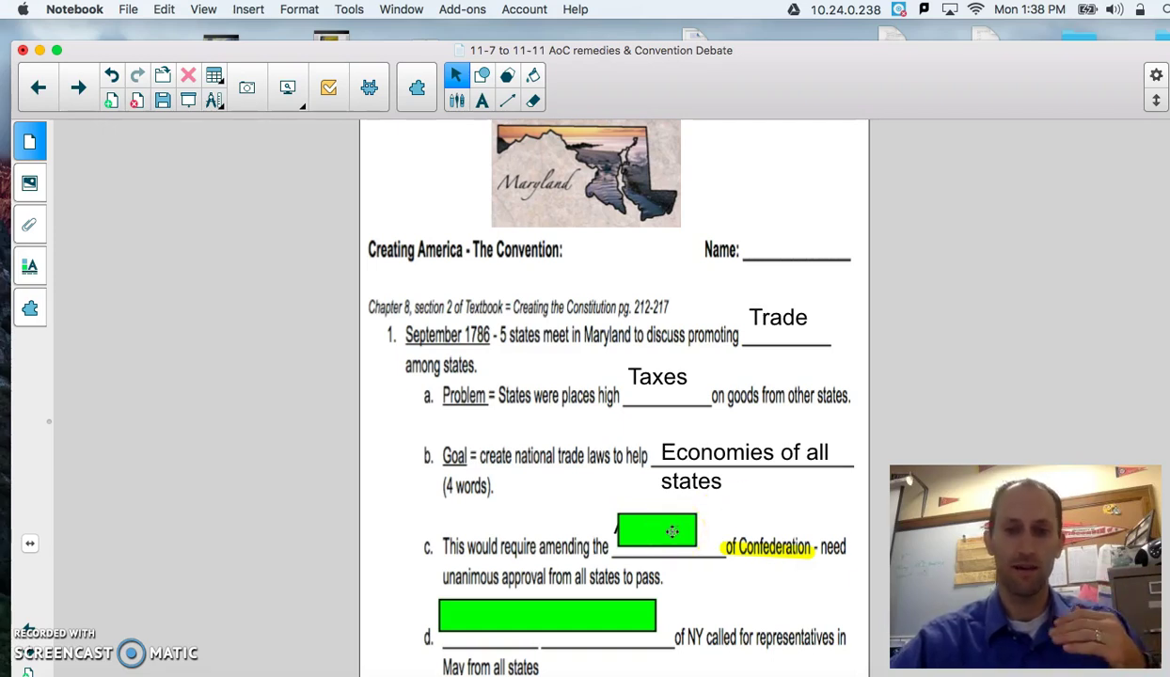
key(Delete)
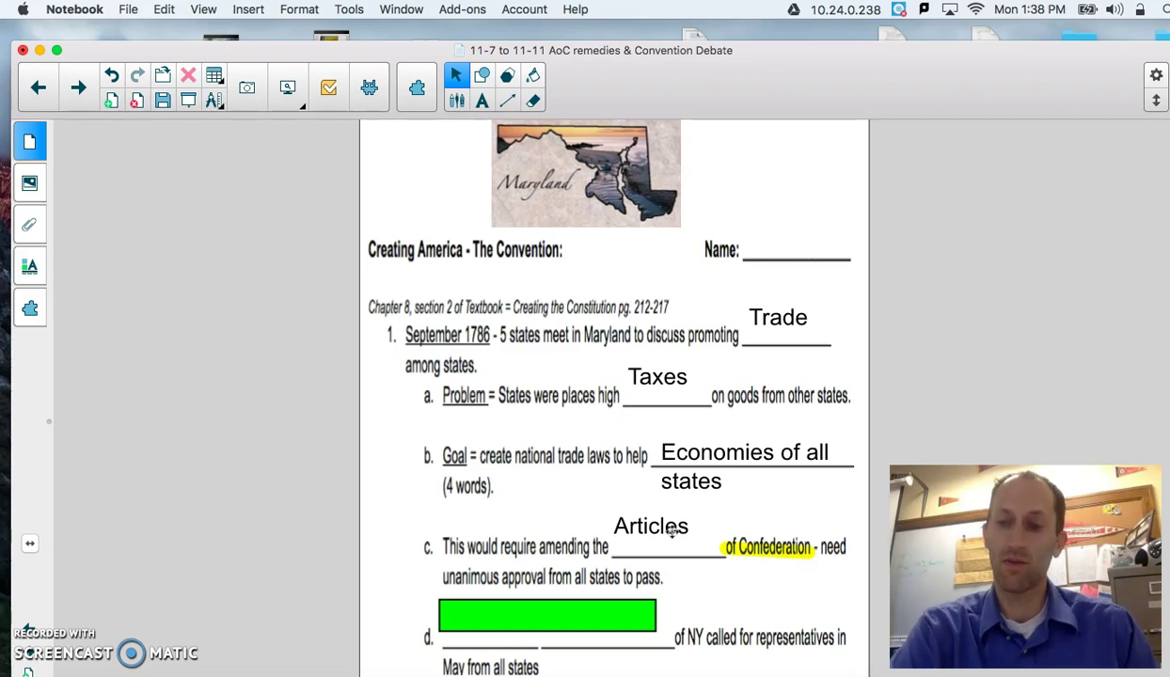
click(544, 615)
key(Delete)
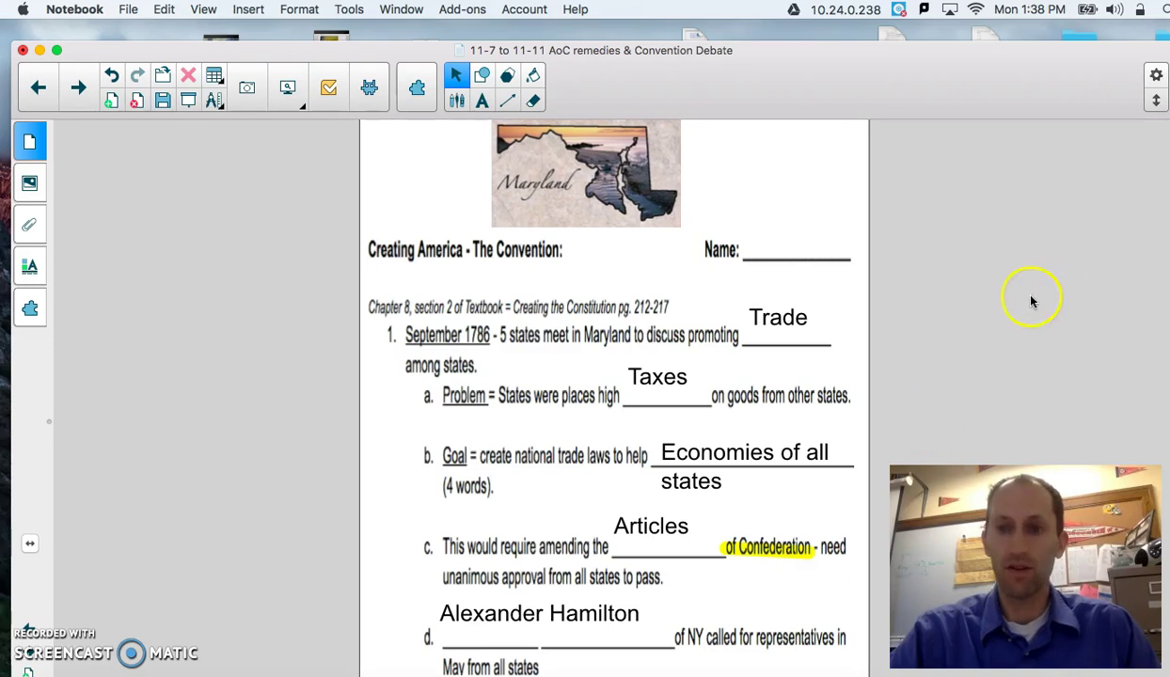
click(807, 378)
click(768, 173)
click(79, 89)
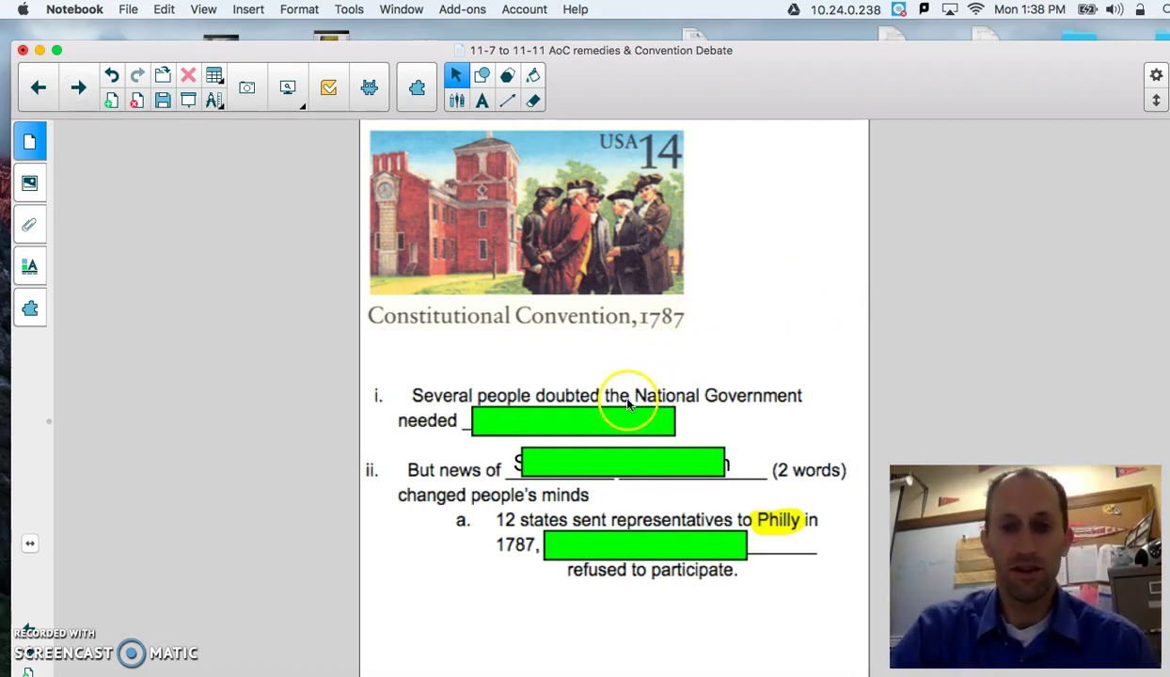
- Delete the green boxes to reveal Strengthening, Shay's Rebellion and Rhode Island
click(595, 418)
key(Delete)
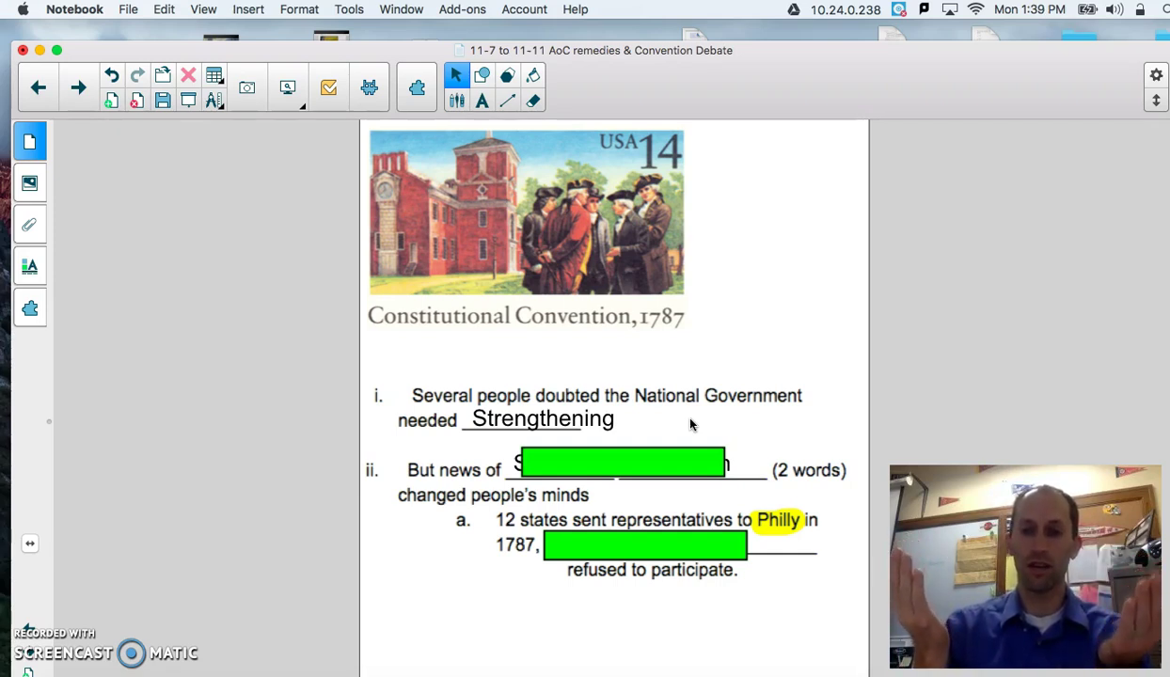
click(602, 465)
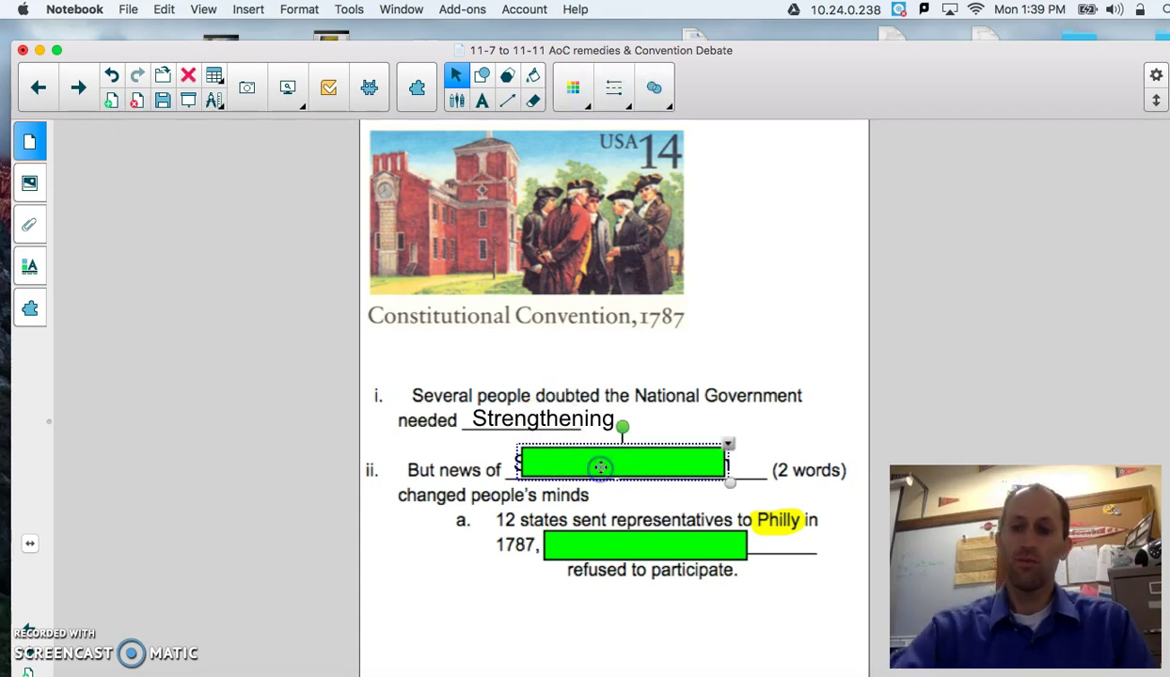
key(Delete)
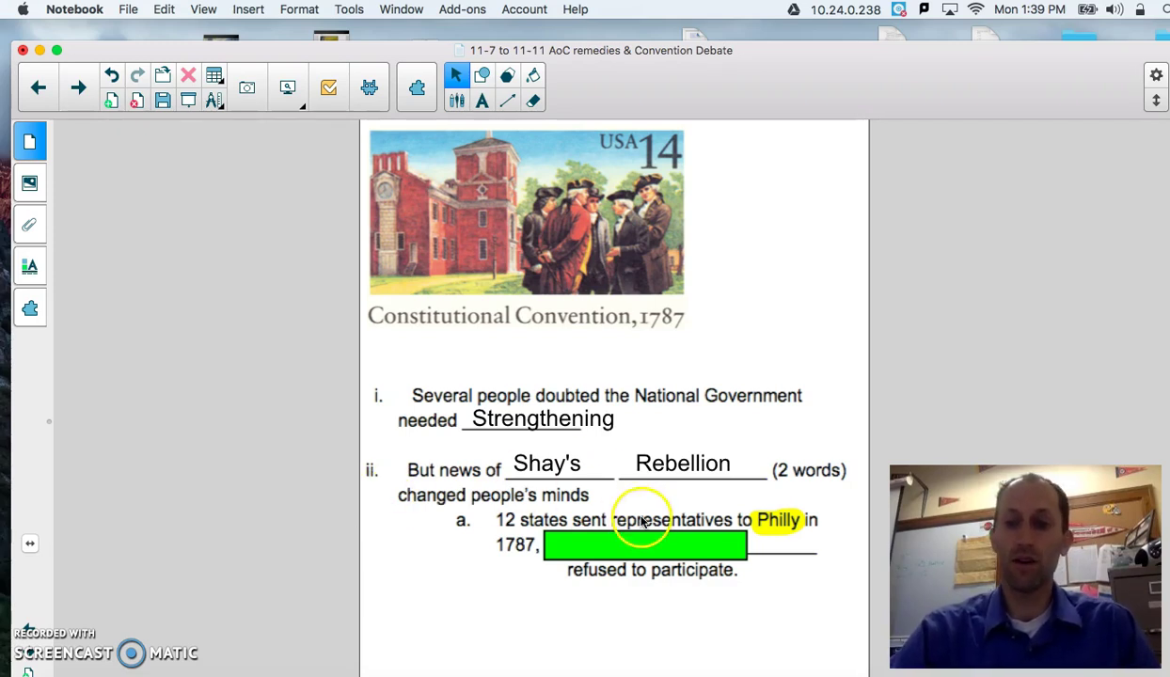
click(650, 550)
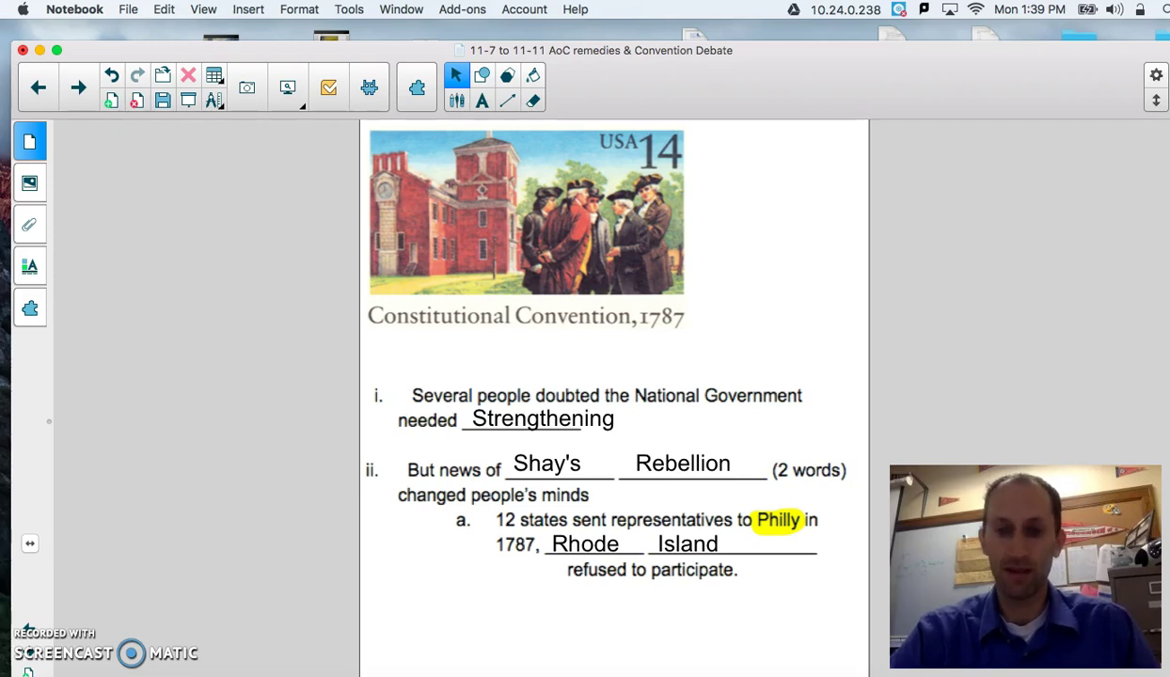
- Move to The Convention Delegates section and reveal Lawyers, Native and Women
click(79, 88)
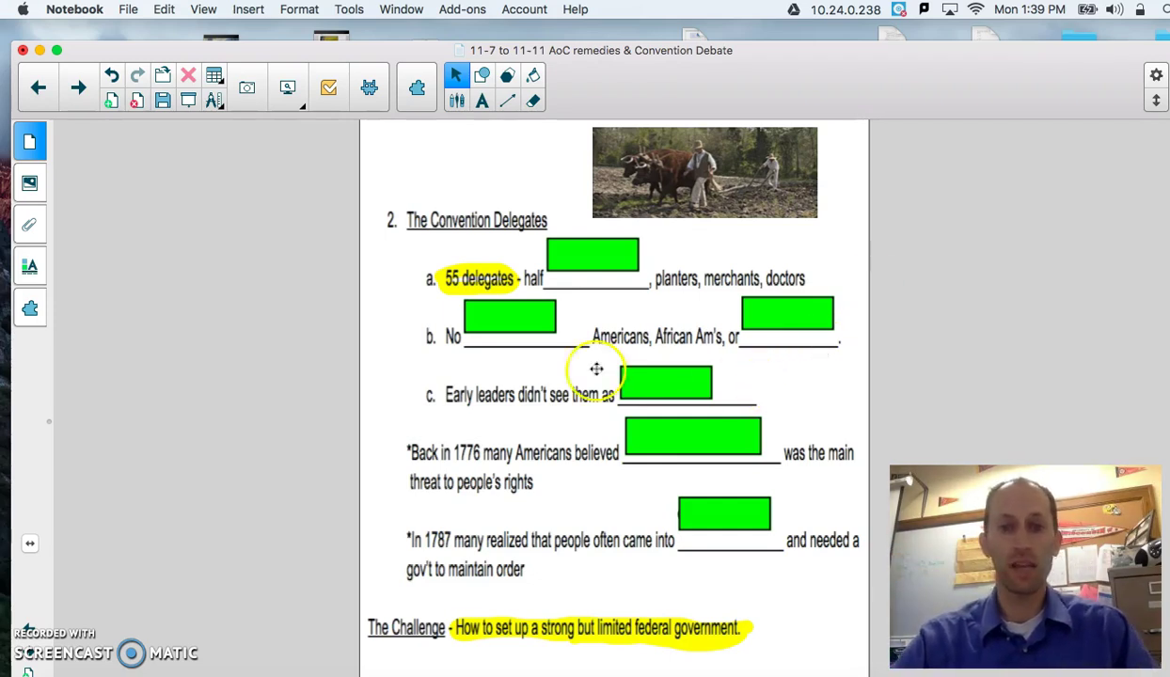
click(597, 258)
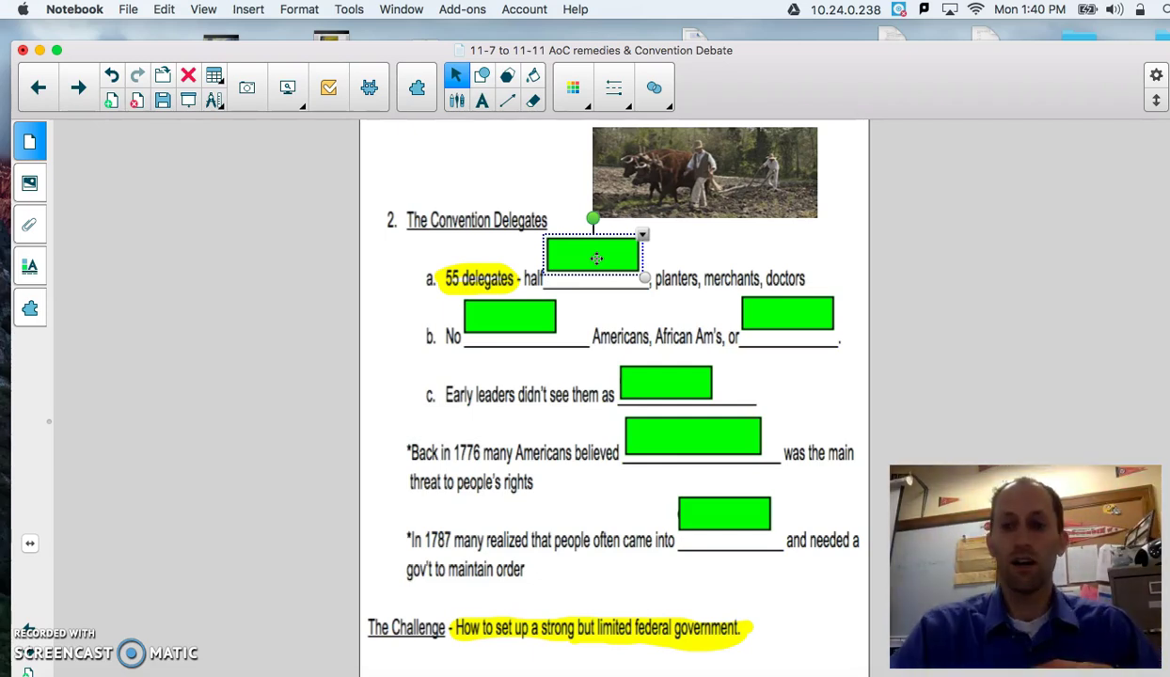
click(597, 259)
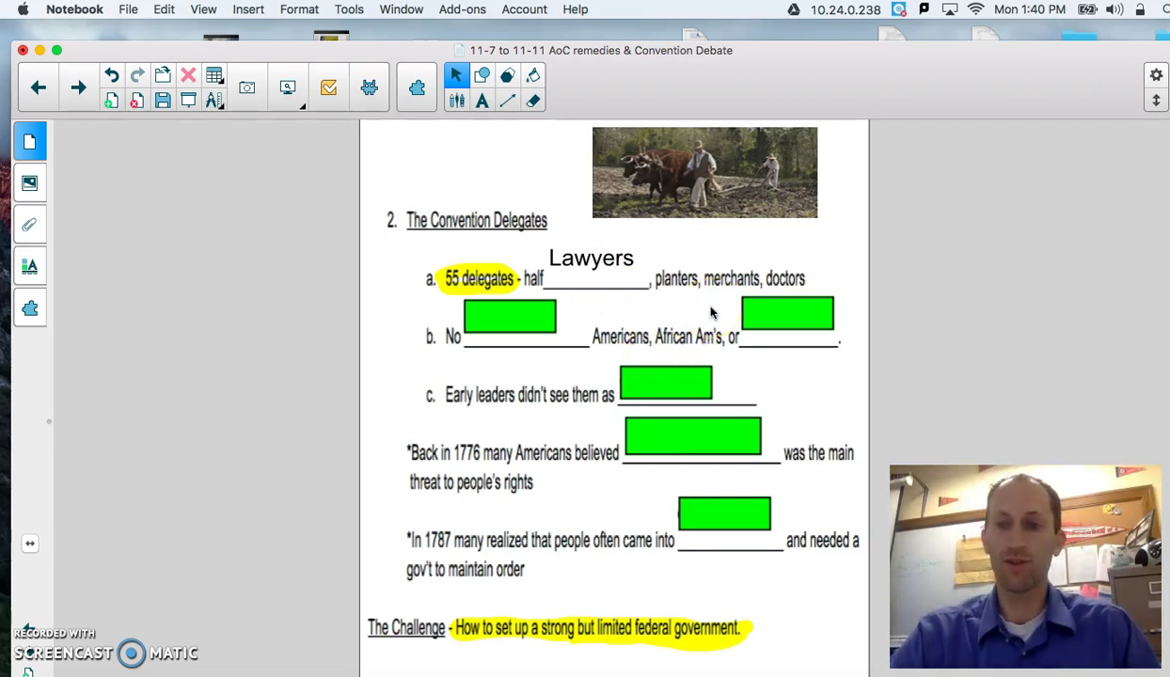
click(516, 316)
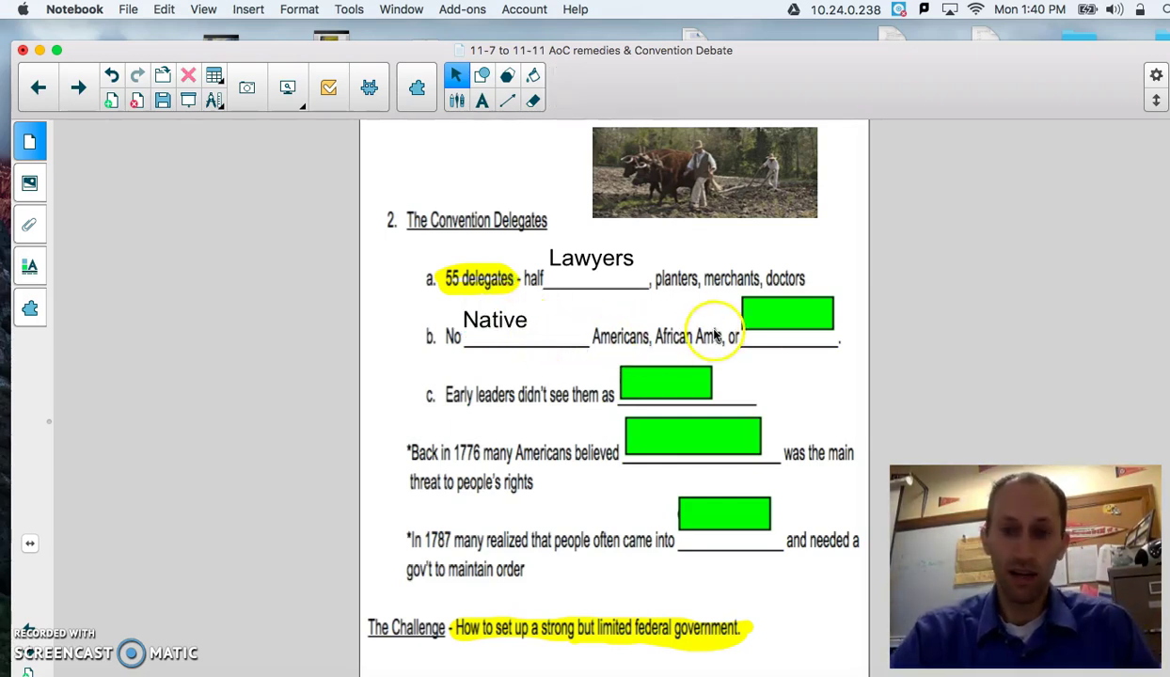
click(788, 313)
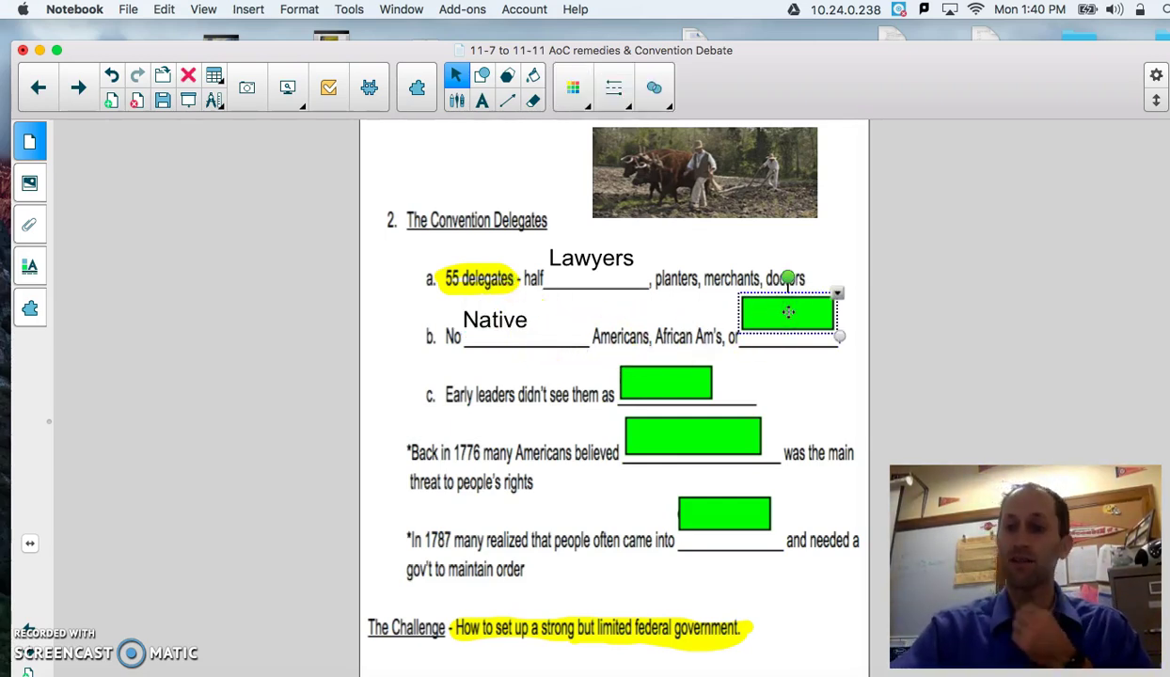
click(789, 313)
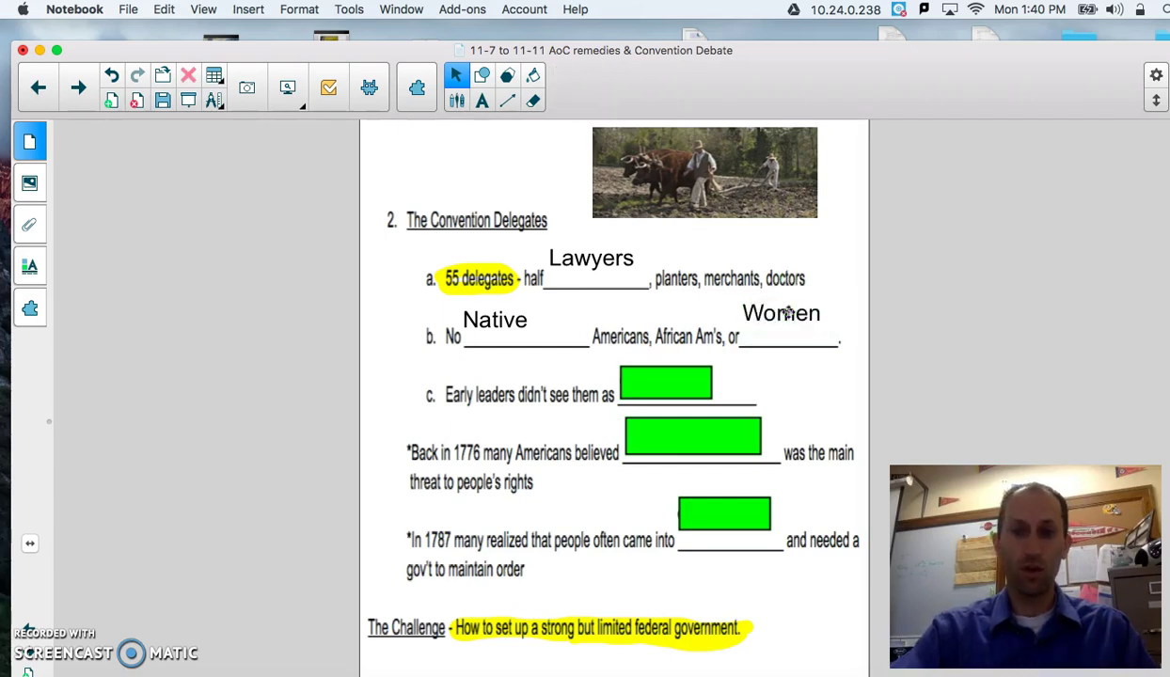
- Remove the remaining delegate cover boxes to reveal Citizens, Government and Conflict
click(689, 386)
click(689, 386)
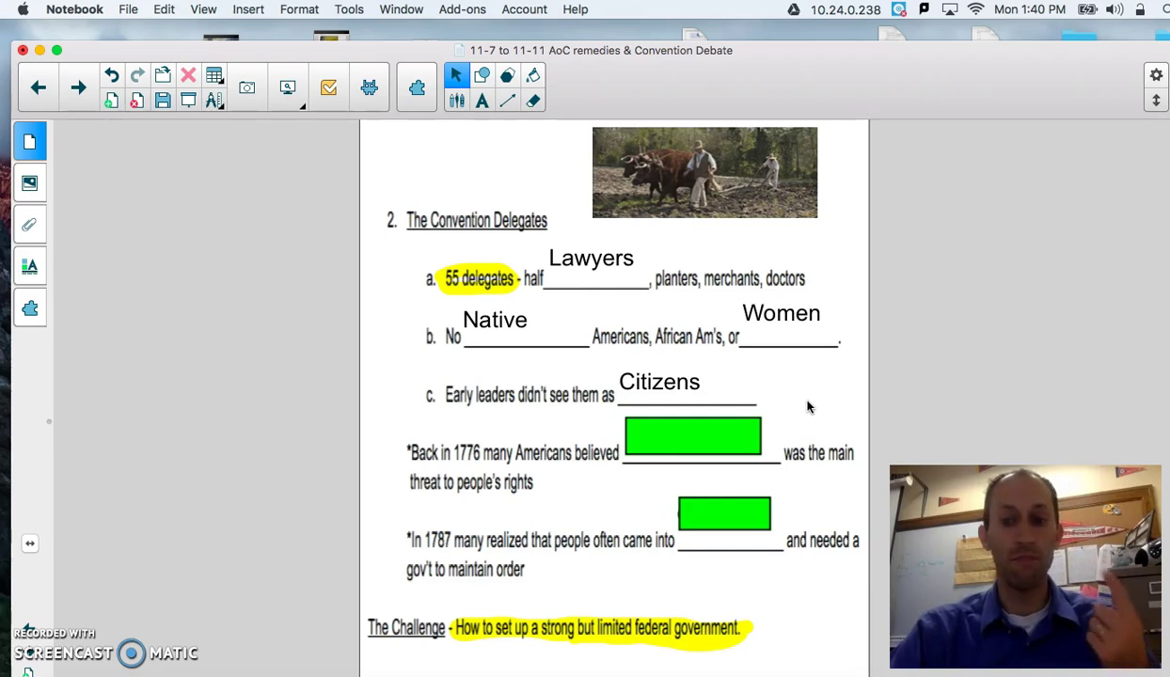
click(749, 408)
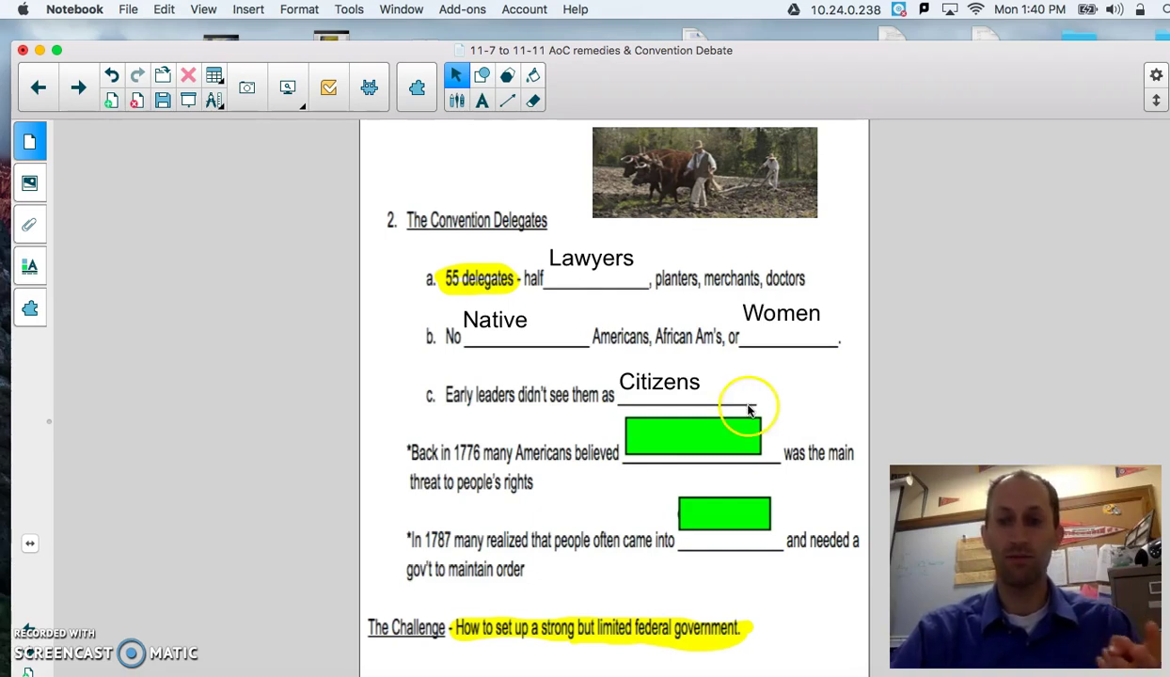
click(687, 438)
click(683, 446)
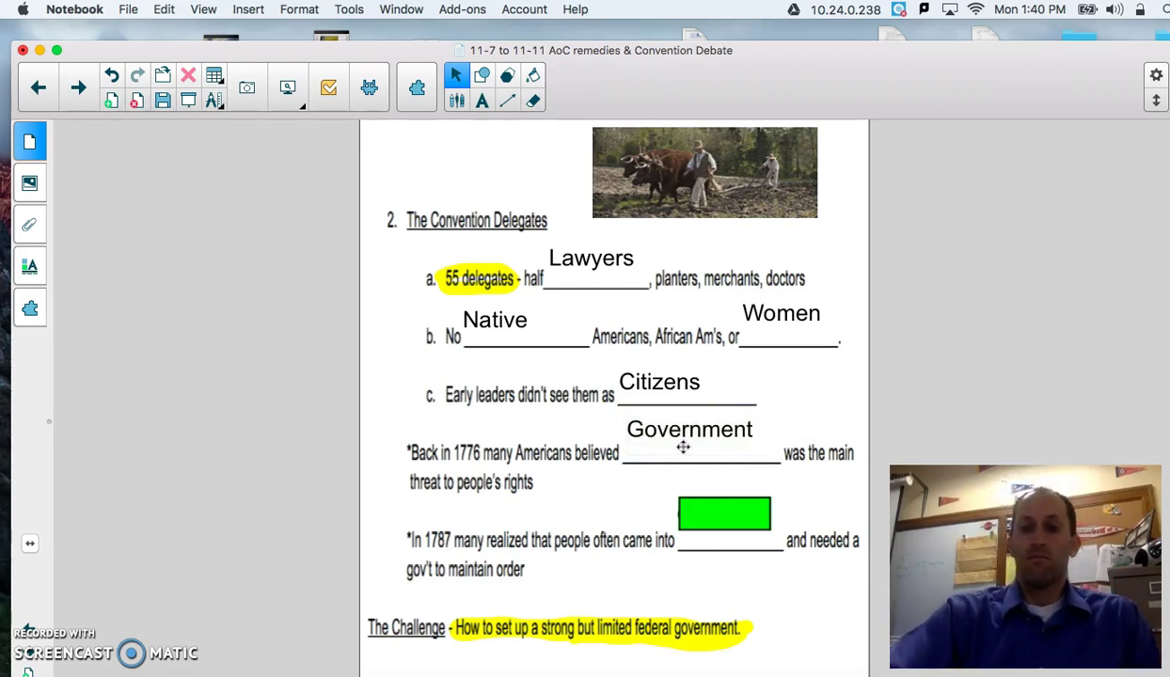
click(583, 481)
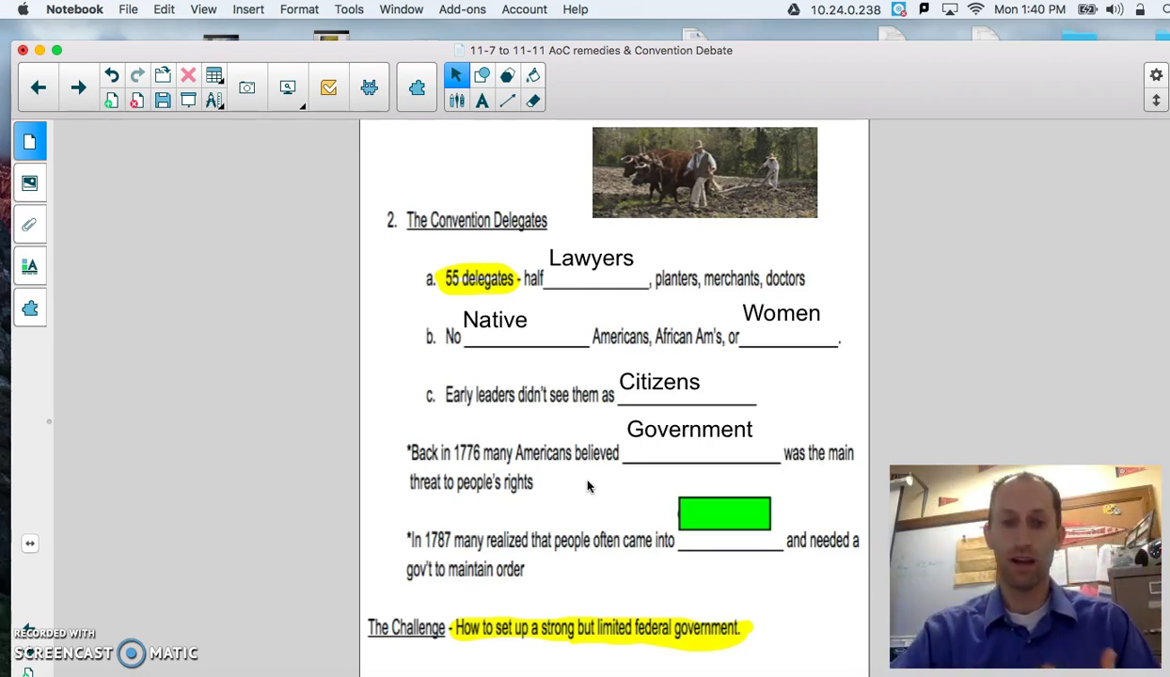
click(715, 519)
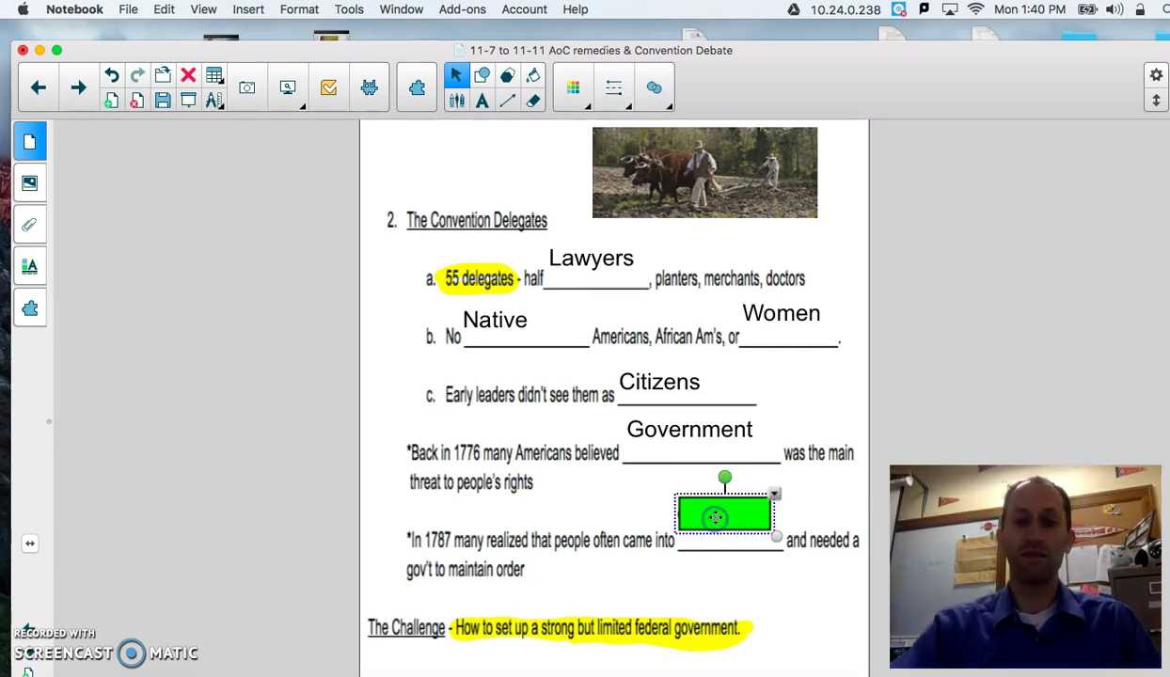
key(Delete)
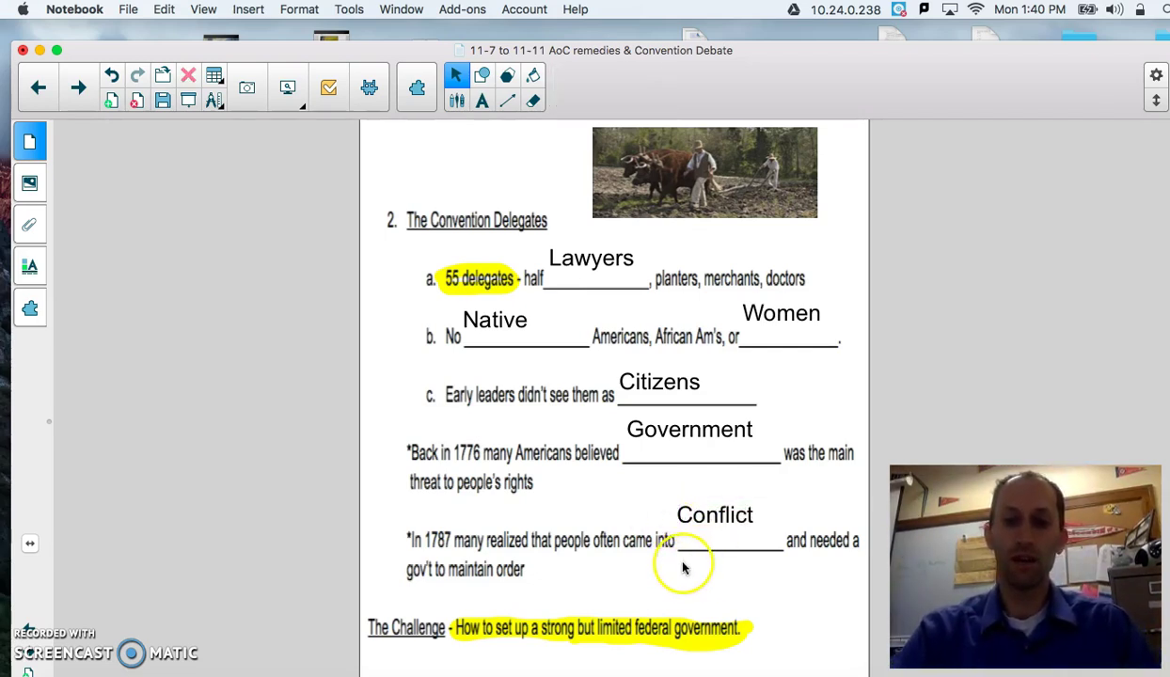
click(721, 516)
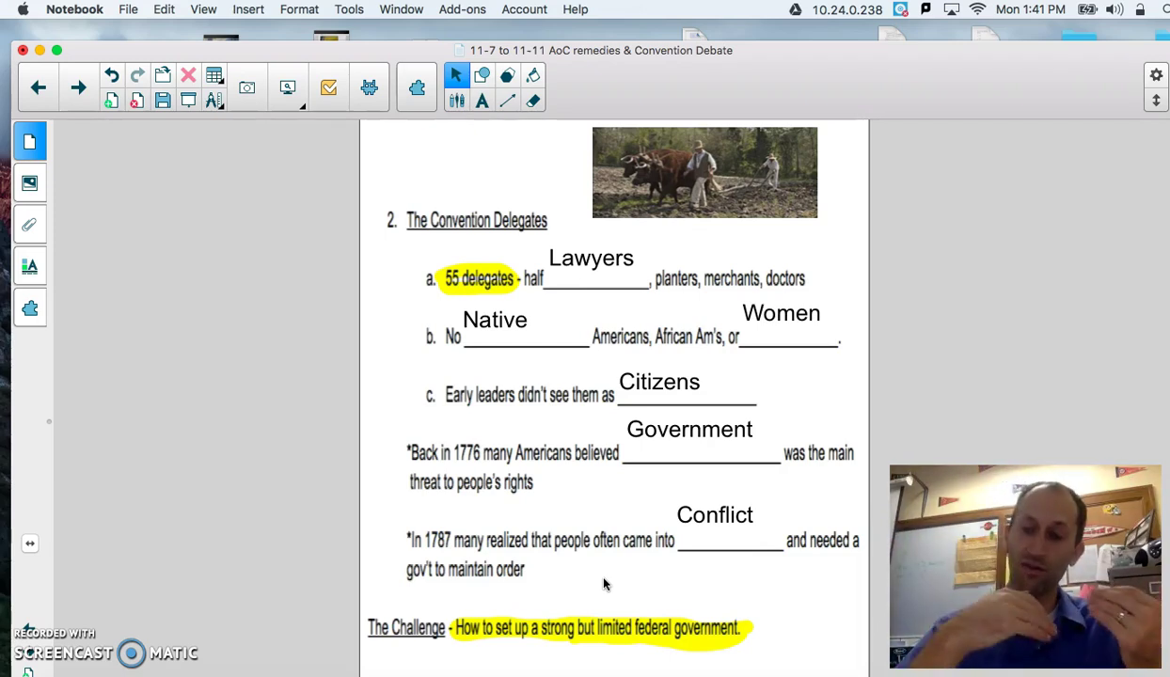
- Advance to the 'Designing a New Government' page, its Virginia Plan blanks still covered
click(692, 634)
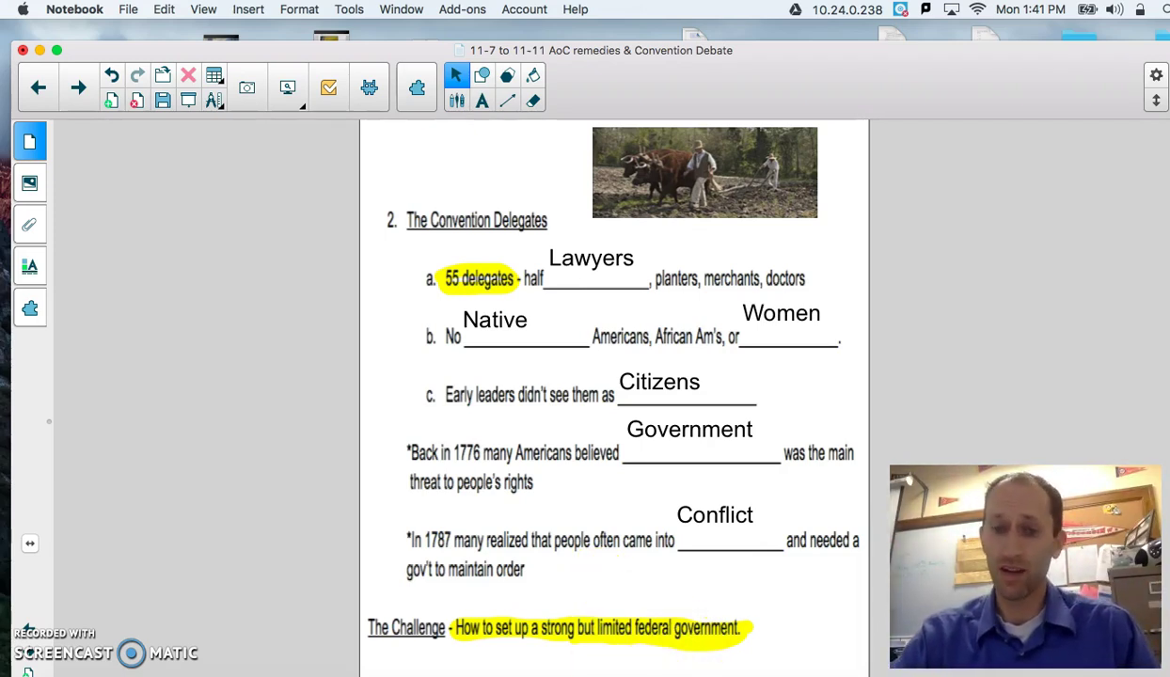
click(640, 662)
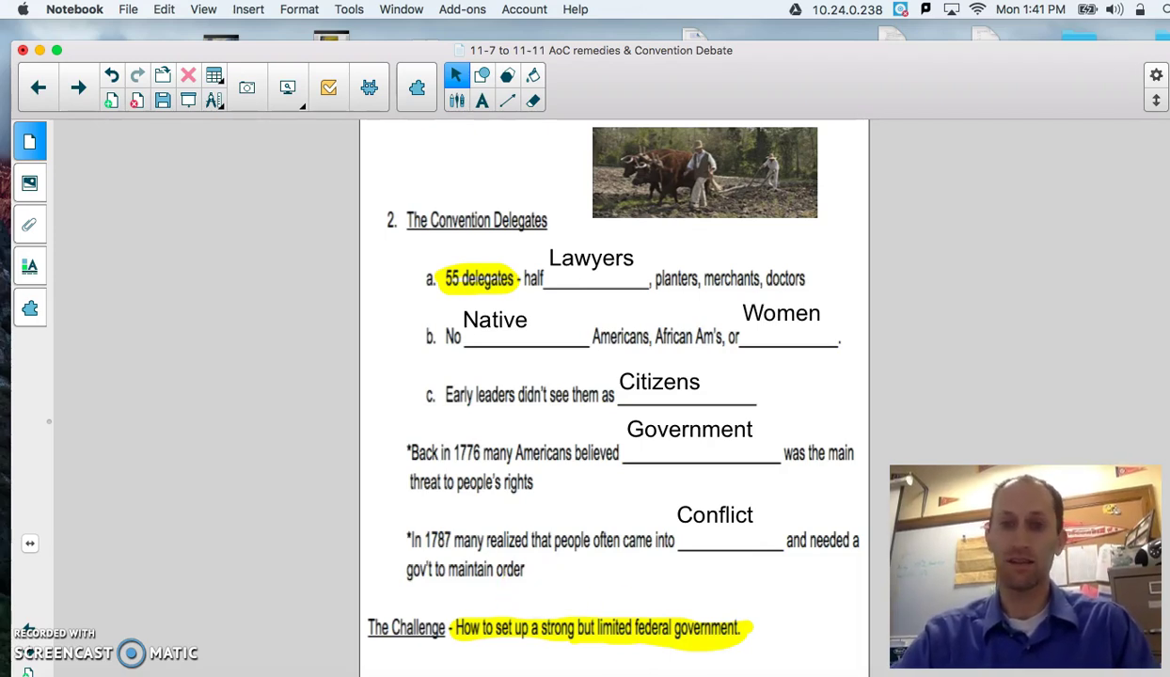
click(78, 88)
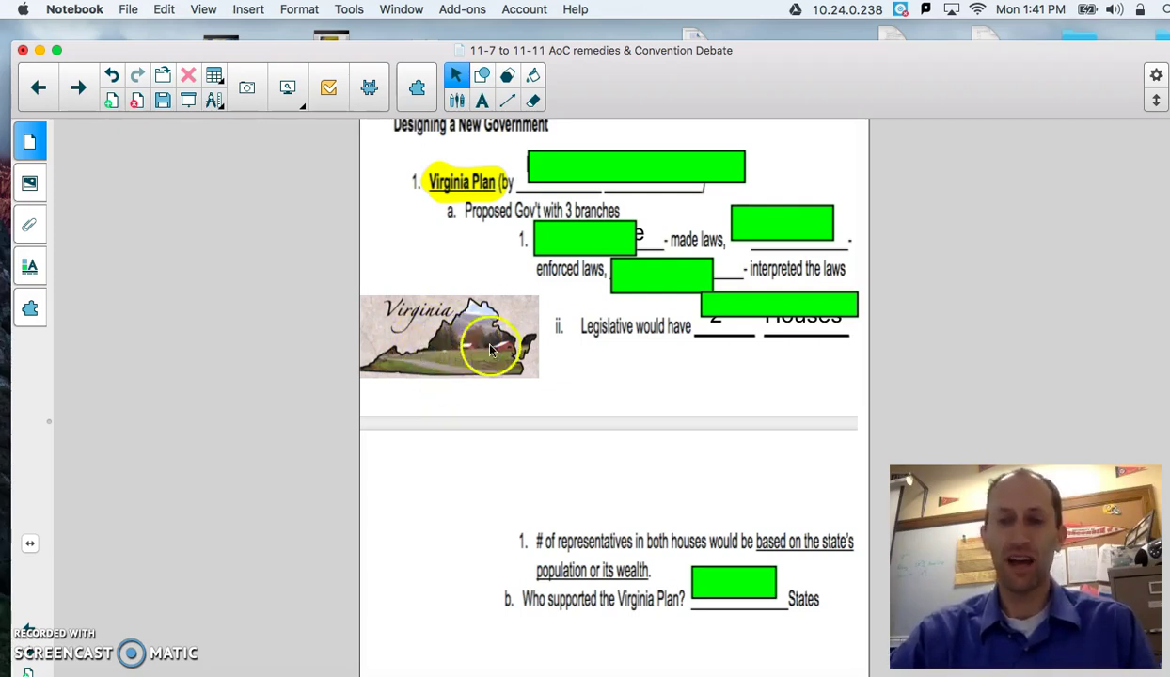
- Delete the cover boxes to reveal Edmund Randolph, Legislative and Executive
click(636, 162)
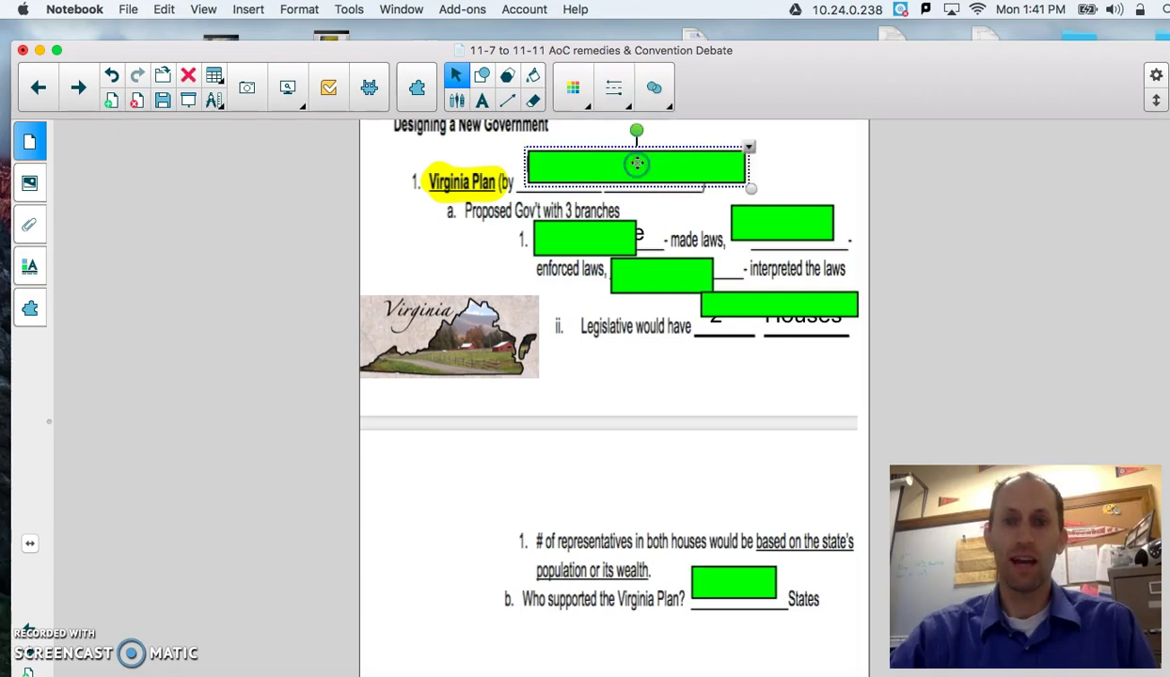
key(Delete)
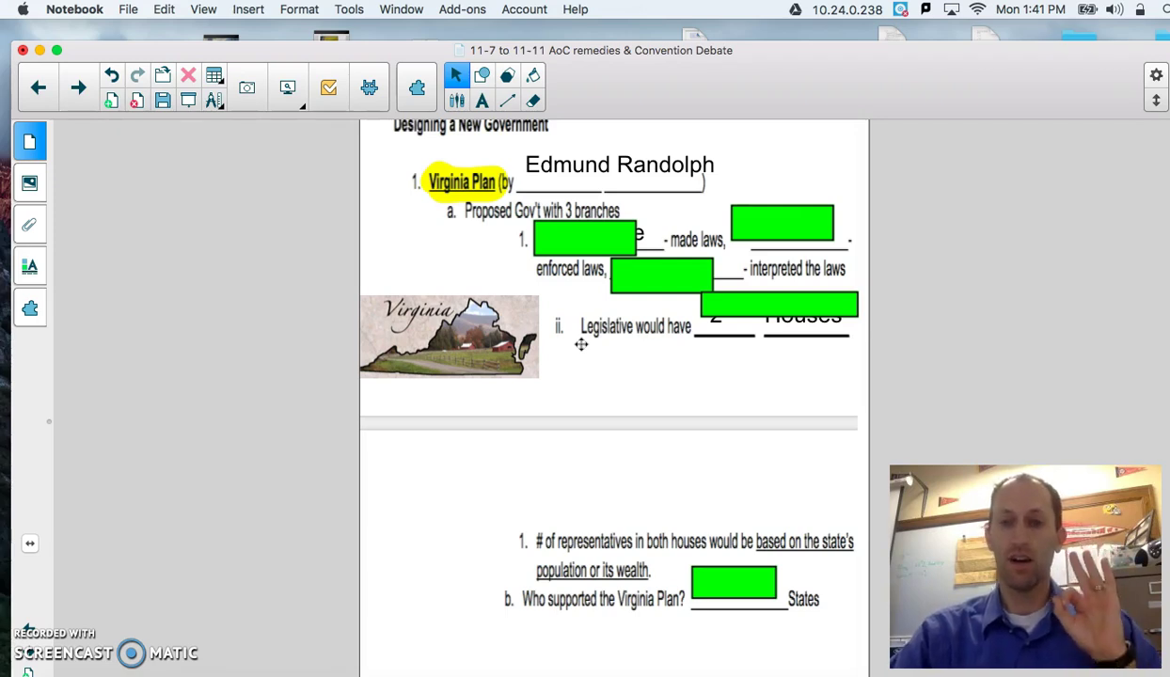
click(572, 245)
click(573, 244)
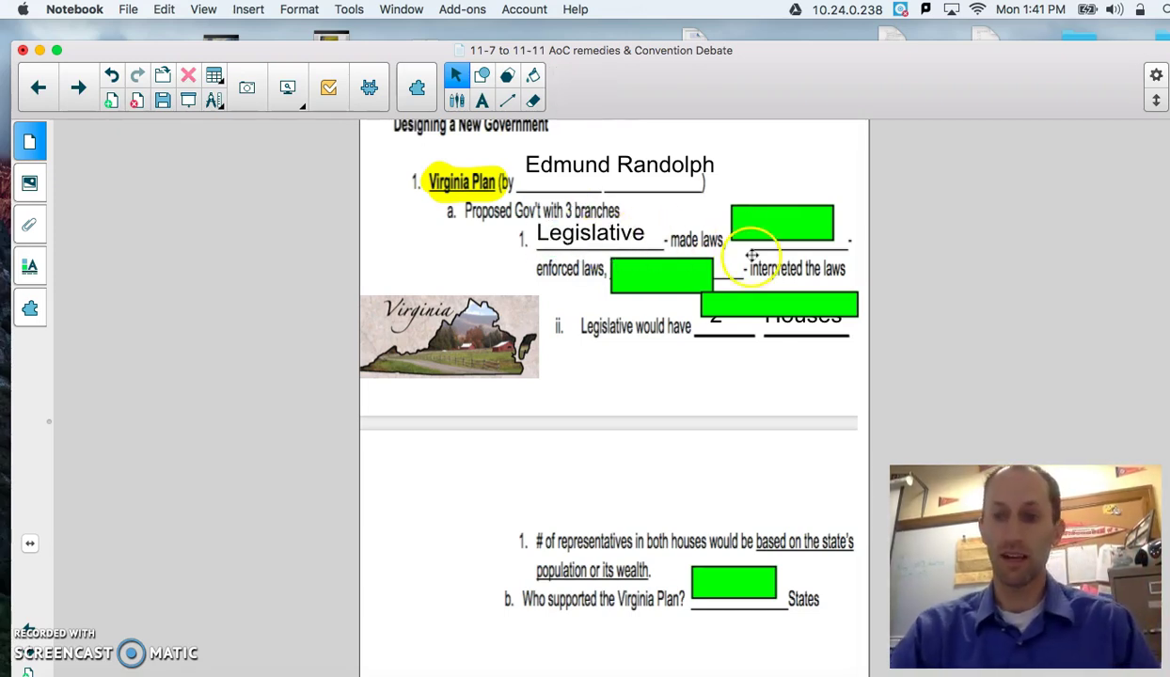
click(778, 229)
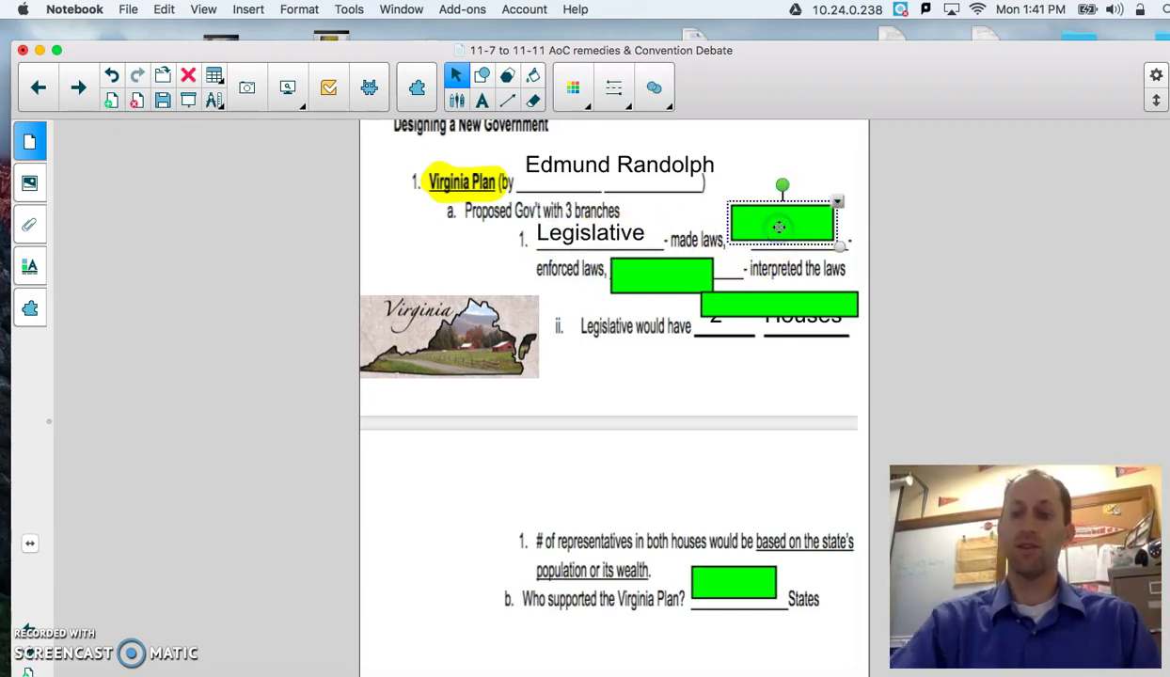
key(Delete)
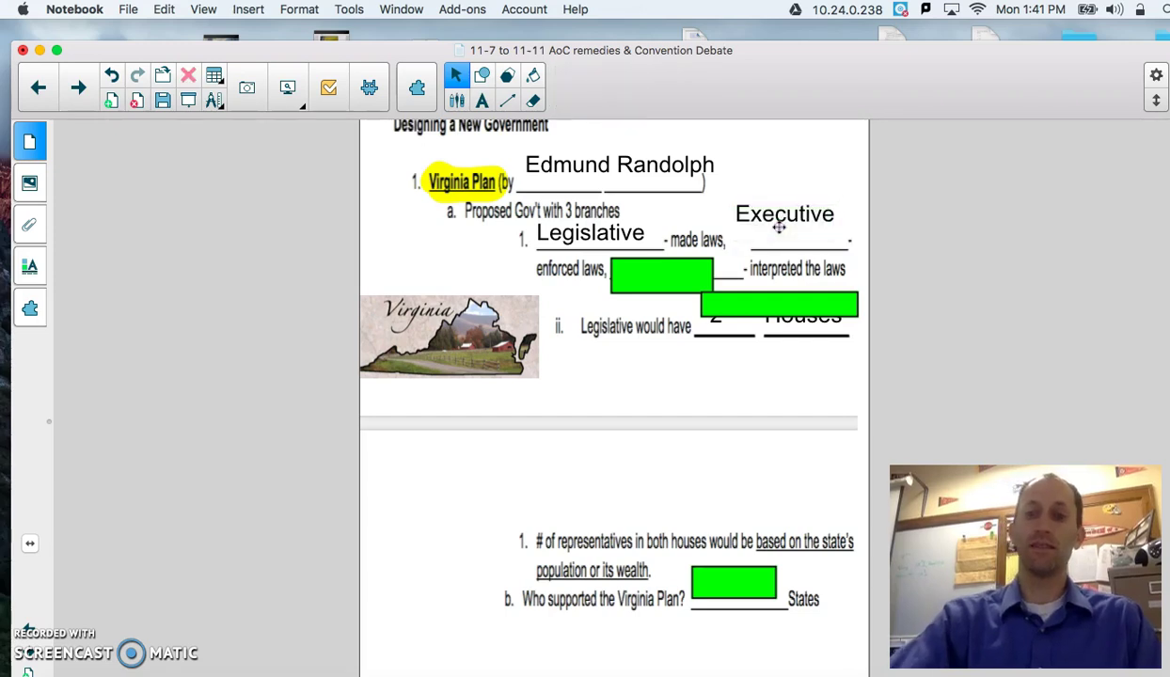
- Reveal Judicial and 2 Houses in the Virginia Plan section
click(664, 280)
key(Delete)
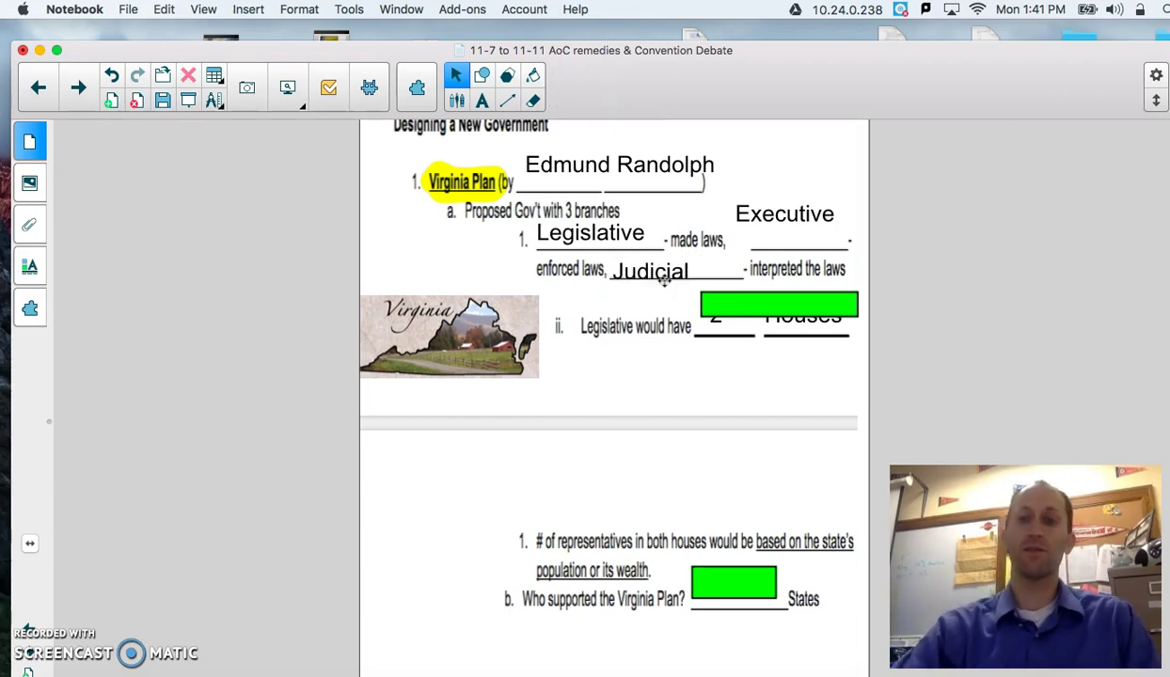
click(658, 263)
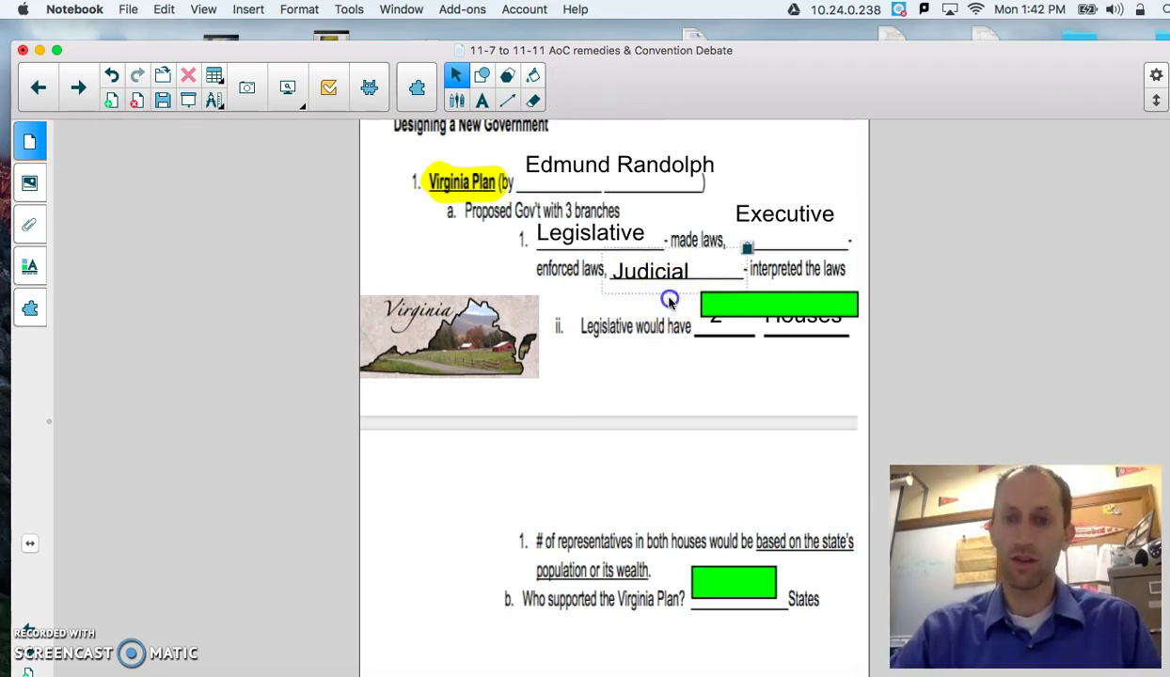
click(669, 300)
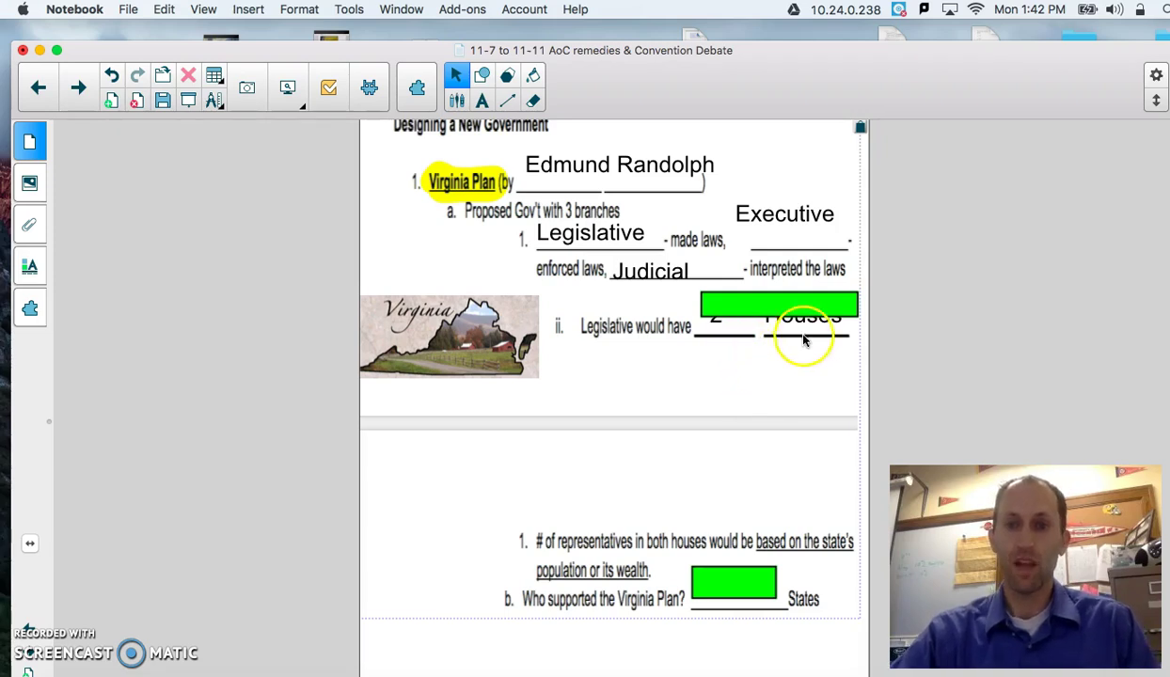
click(800, 303)
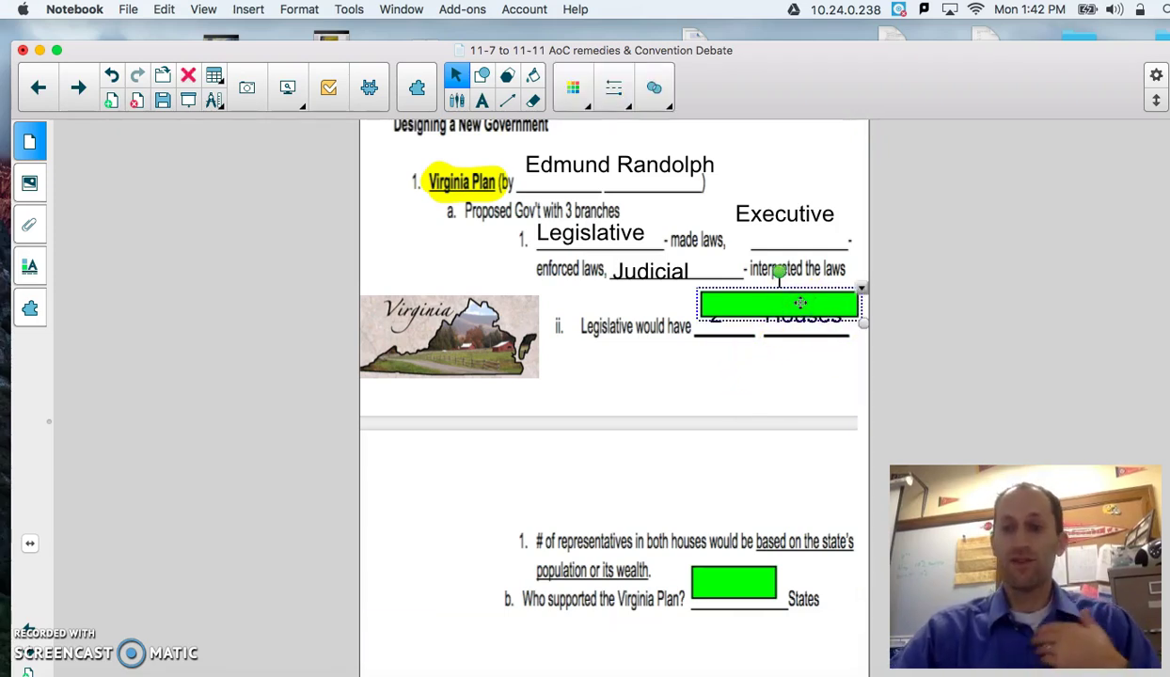
key(Delete)
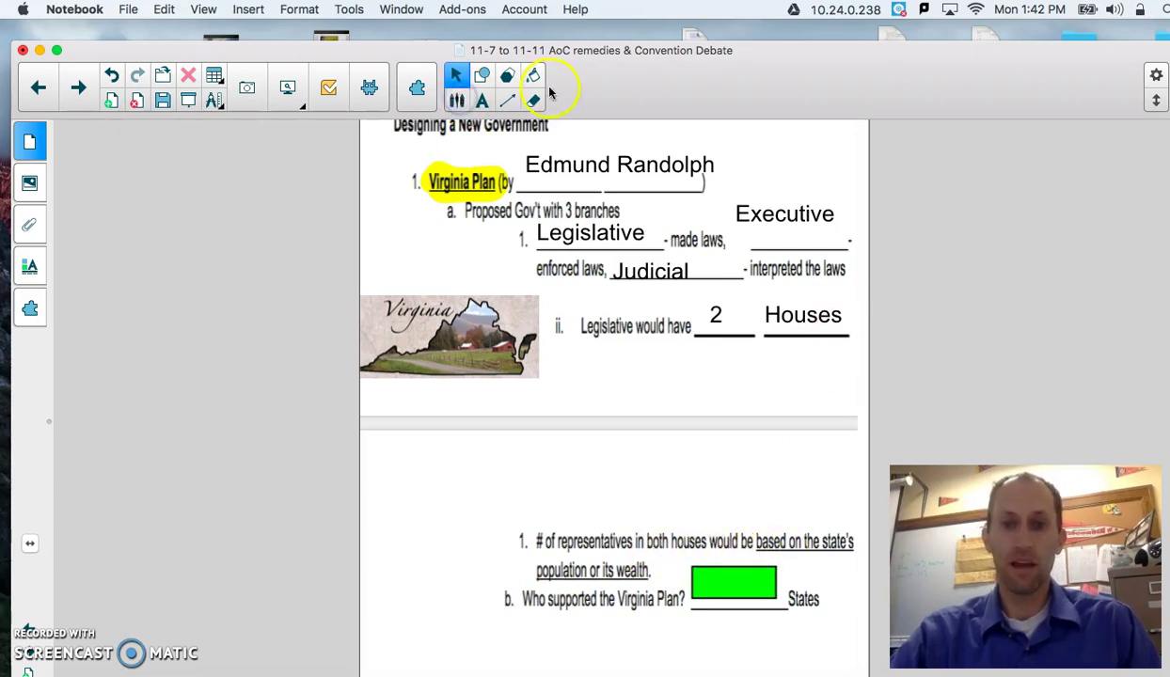
- Highlight "based on the state's population or its wealth." in yellow with the Highlighter pen
click(459, 100)
click(560, 86)
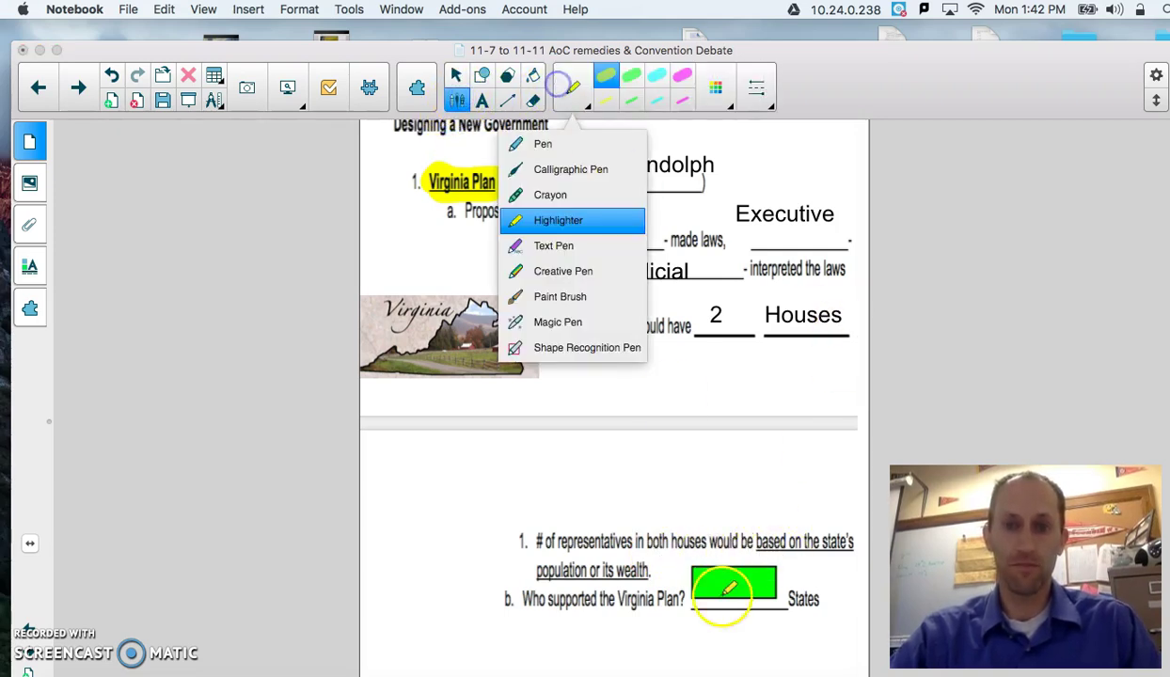
drag(758, 542, 872, 543)
drag(534, 570, 665, 570)
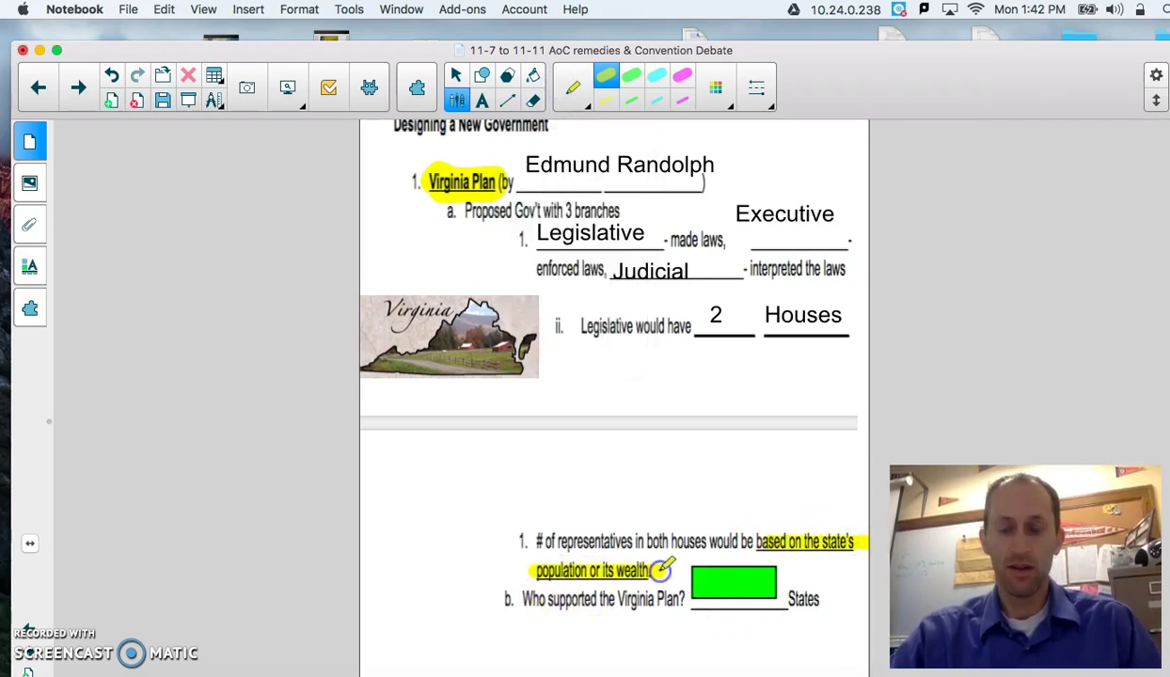
- Delete the green box after 'Who supported the Virginia Plan?' to reveal Larger
click(456, 75)
click(747, 583)
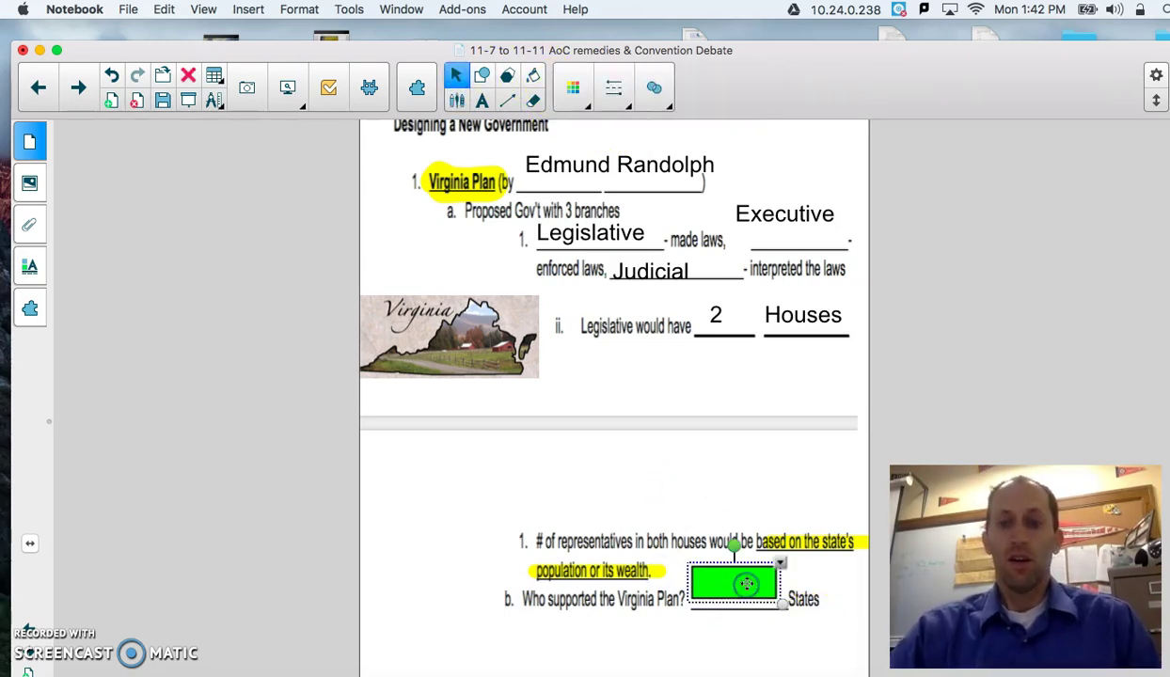
key(Delete)
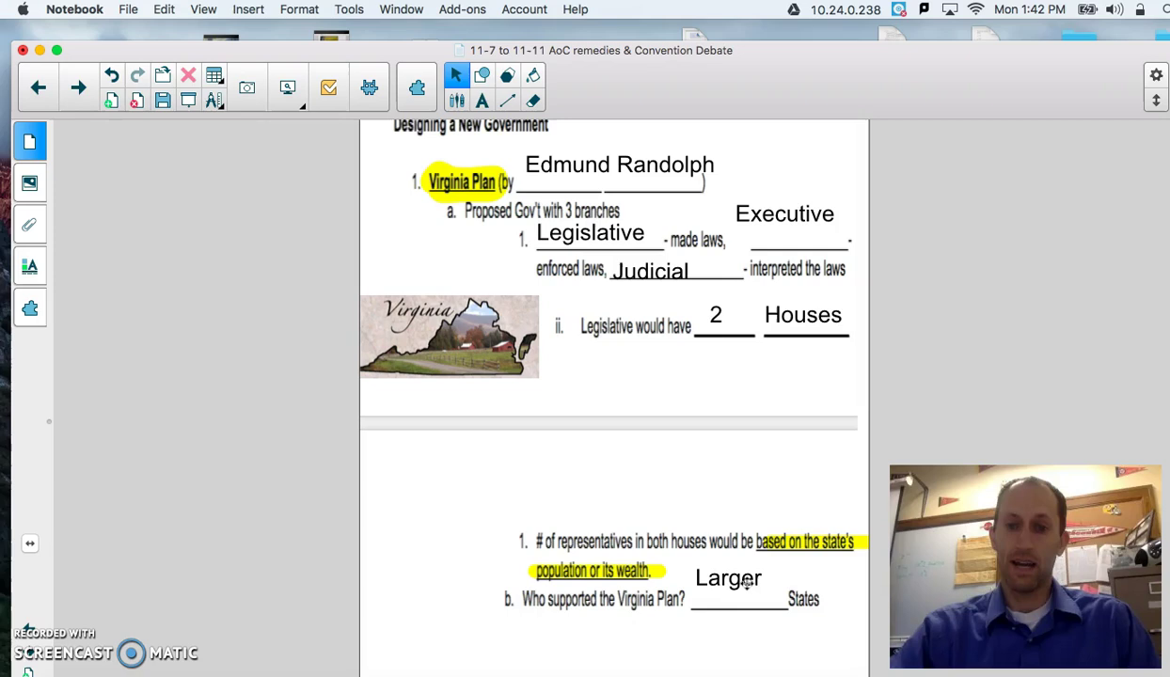
- Go to the New Jersey Plan page and reveal Population and Ruling
click(80, 90)
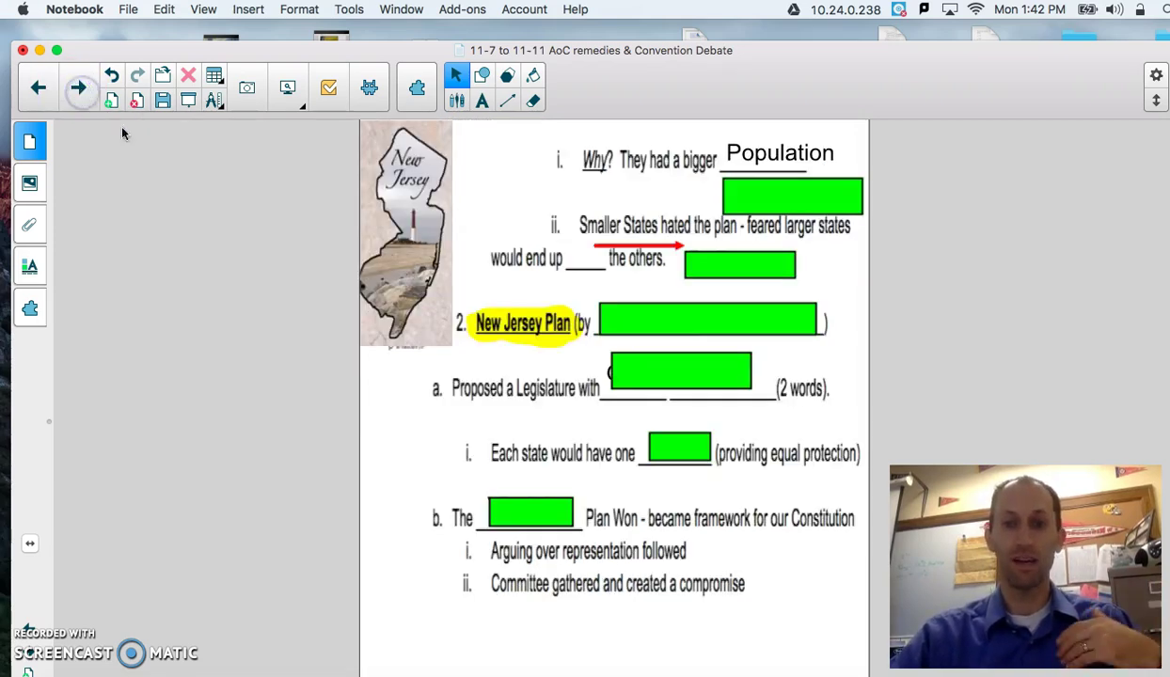
click(781, 204)
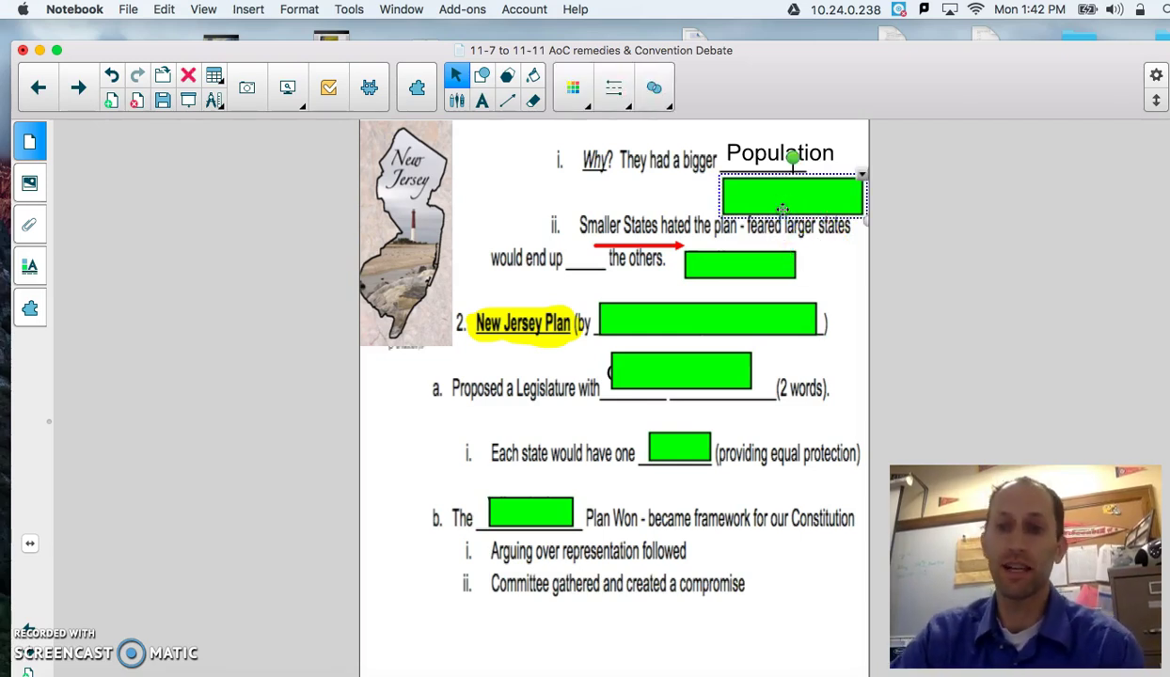
click(781, 207)
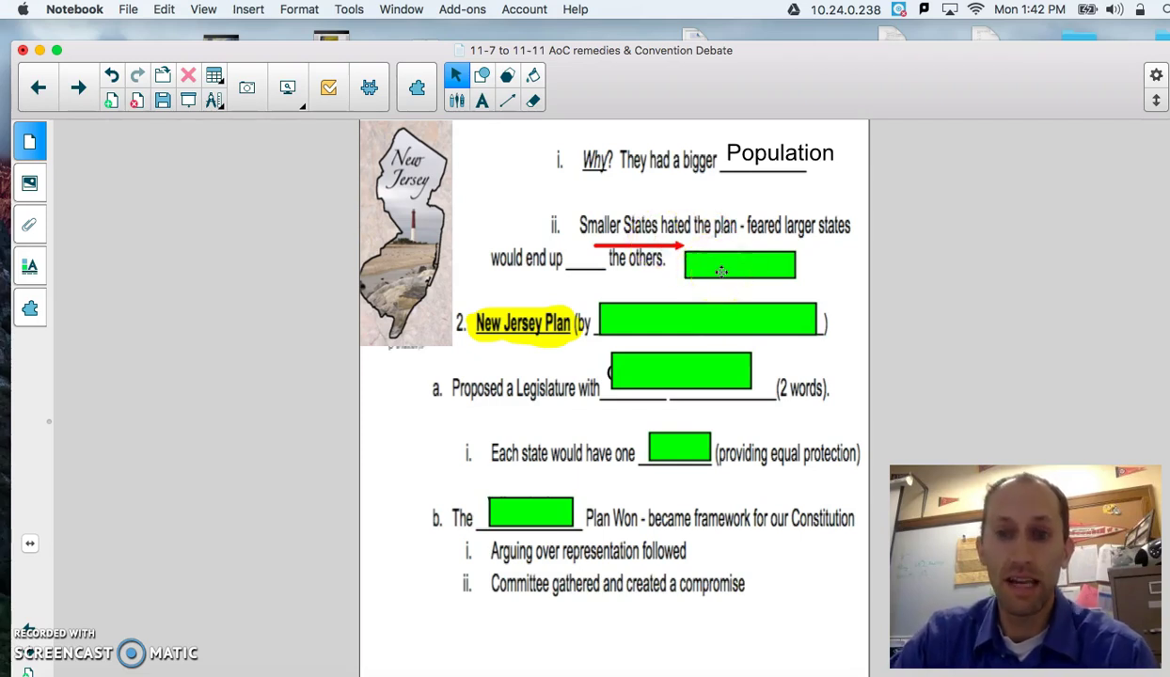
click(726, 272)
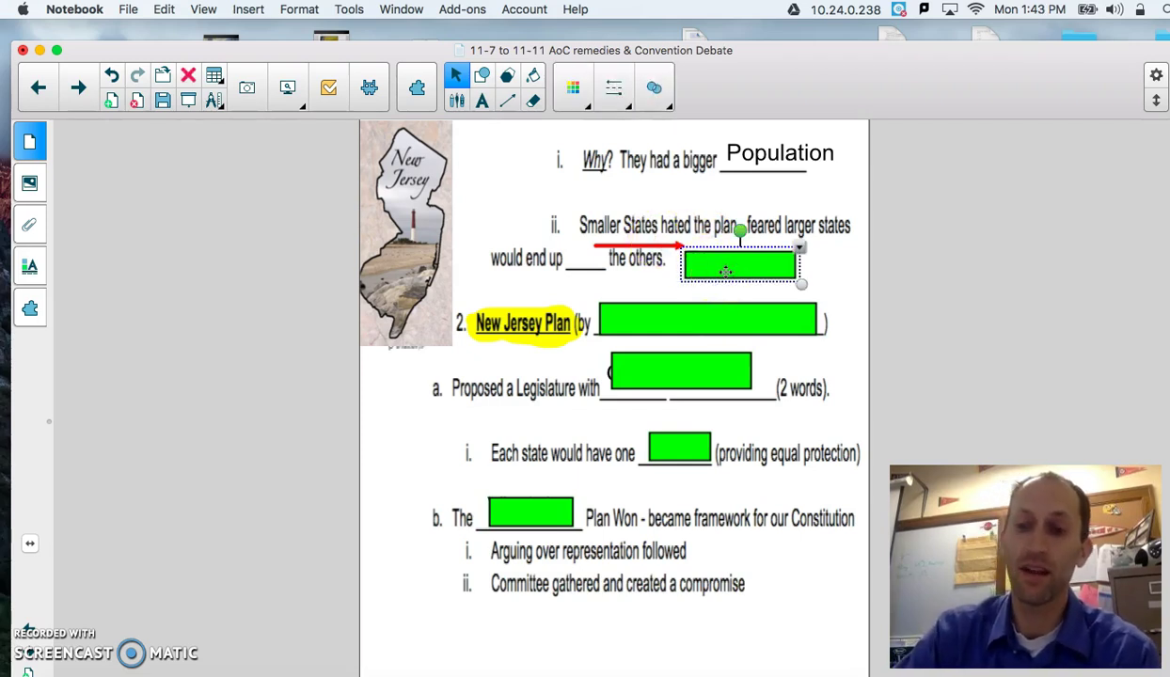
click(726, 272)
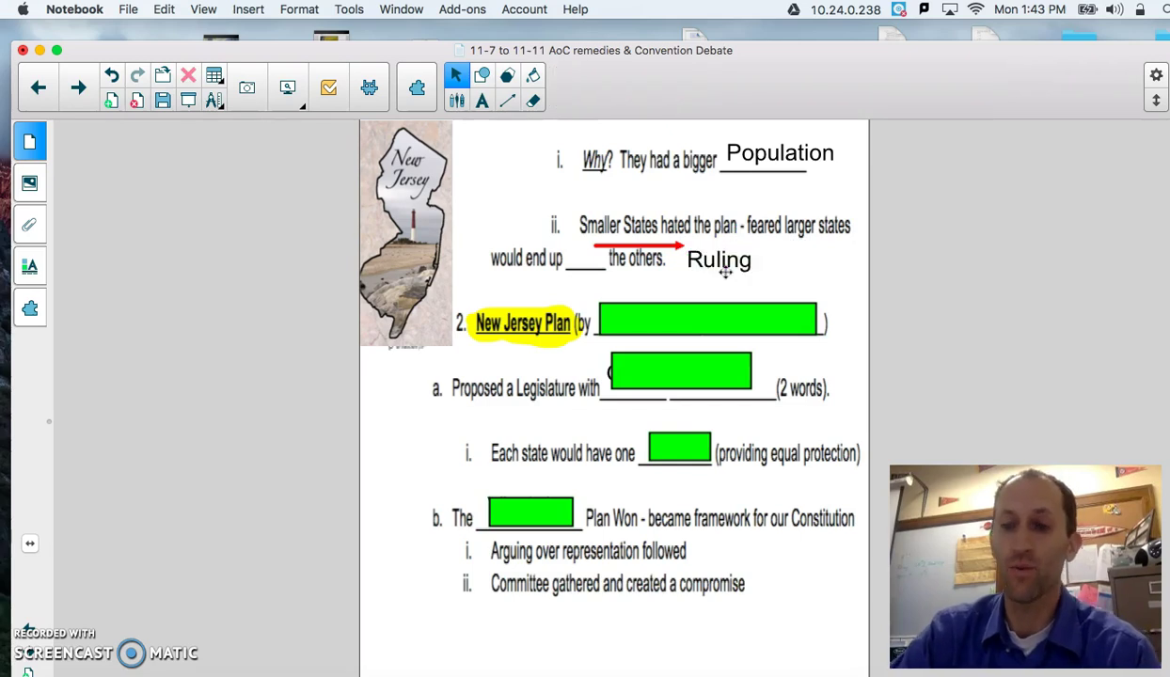
click(679, 272)
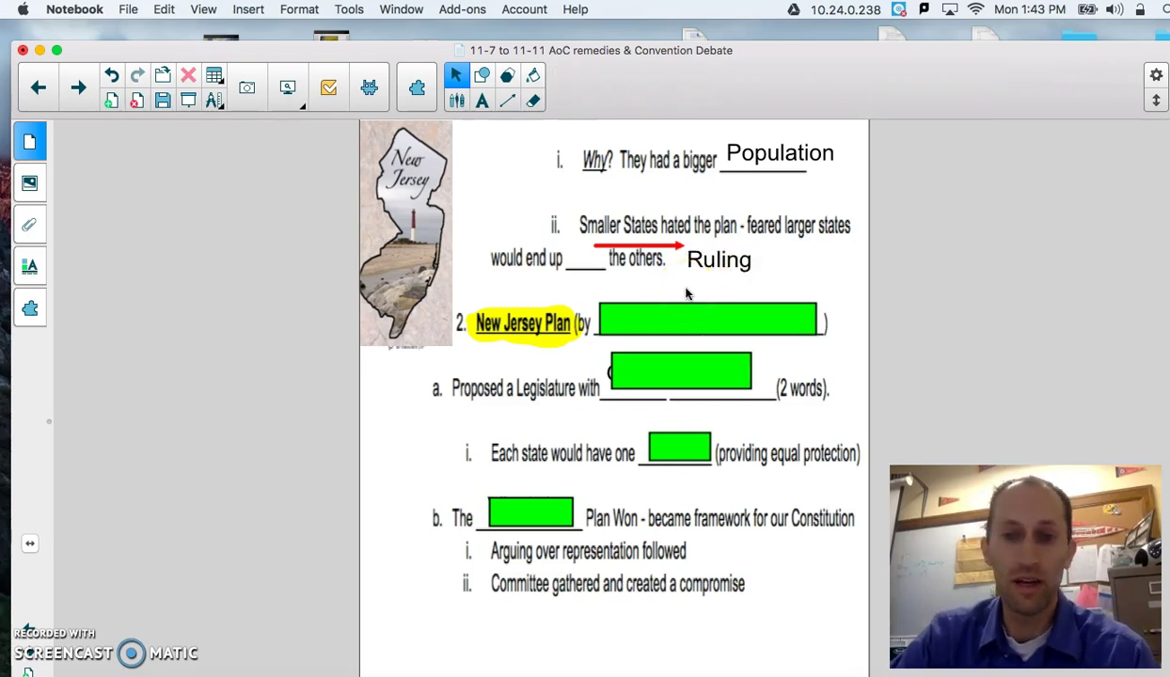
- Delete the cover boxes to reveal William Paterson, One House and Vote
click(662, 320)
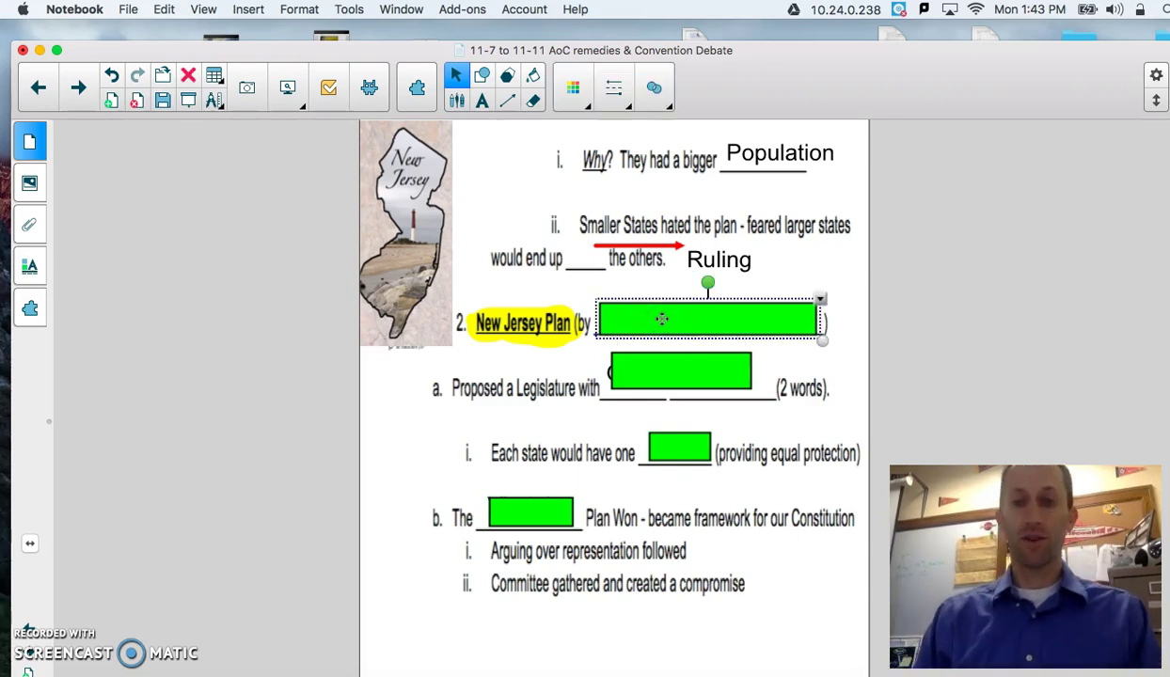
key(Delete)
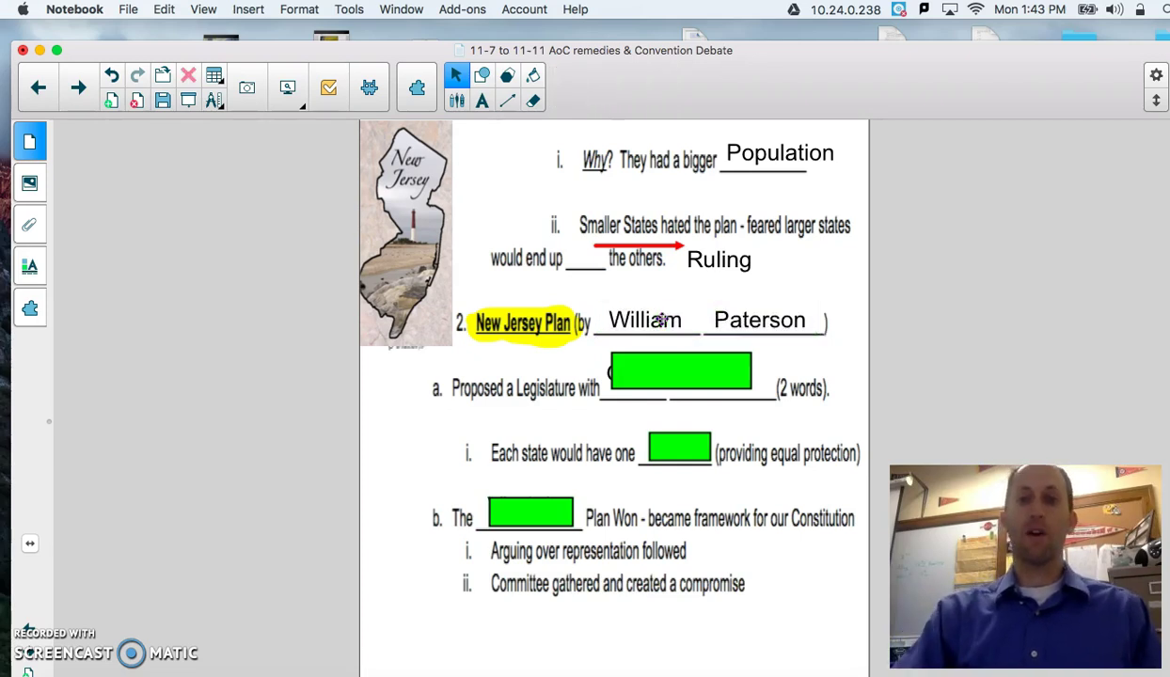
click(807, 369)
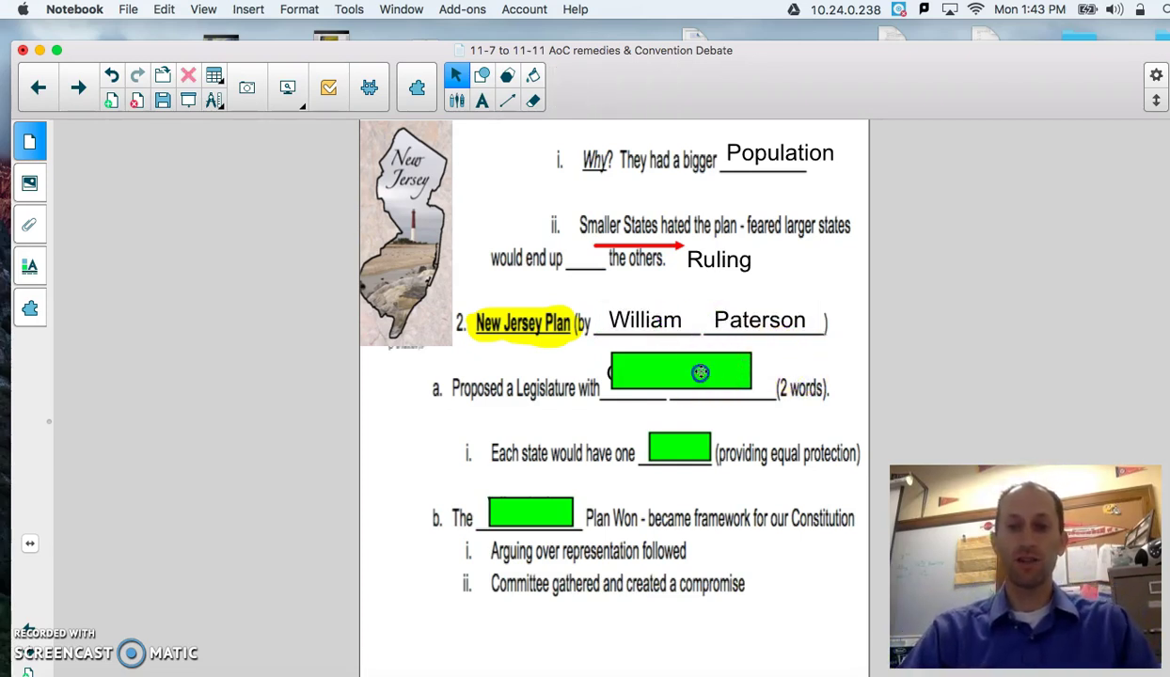
click(701, 372)
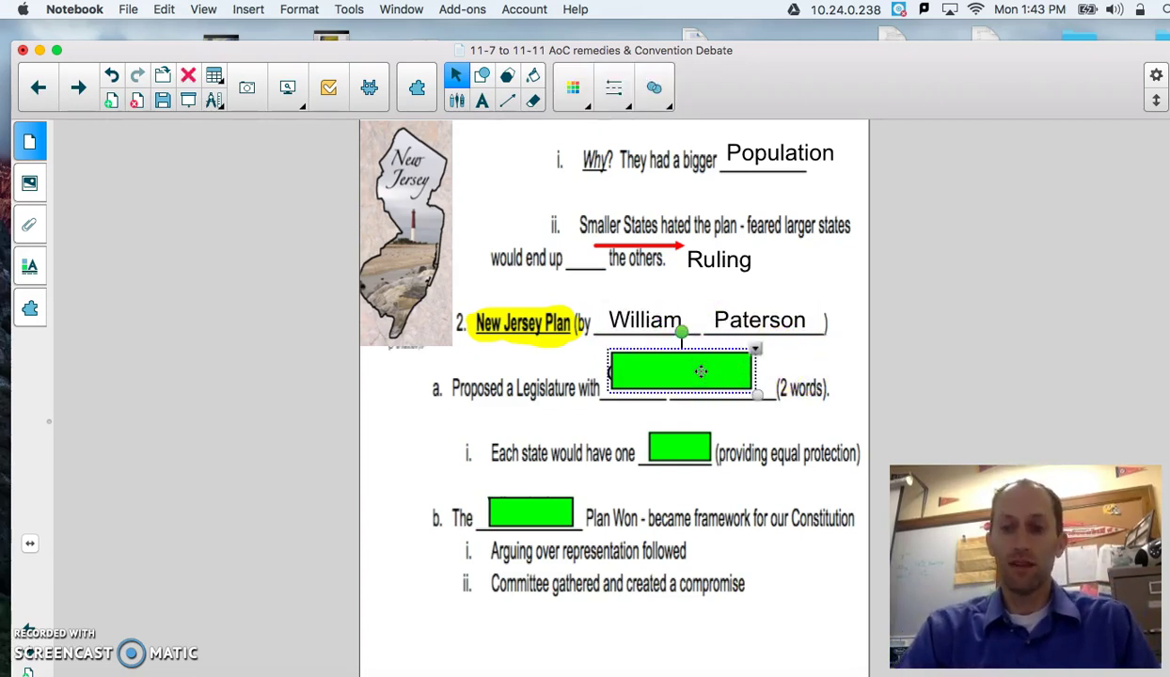
key(Delete)
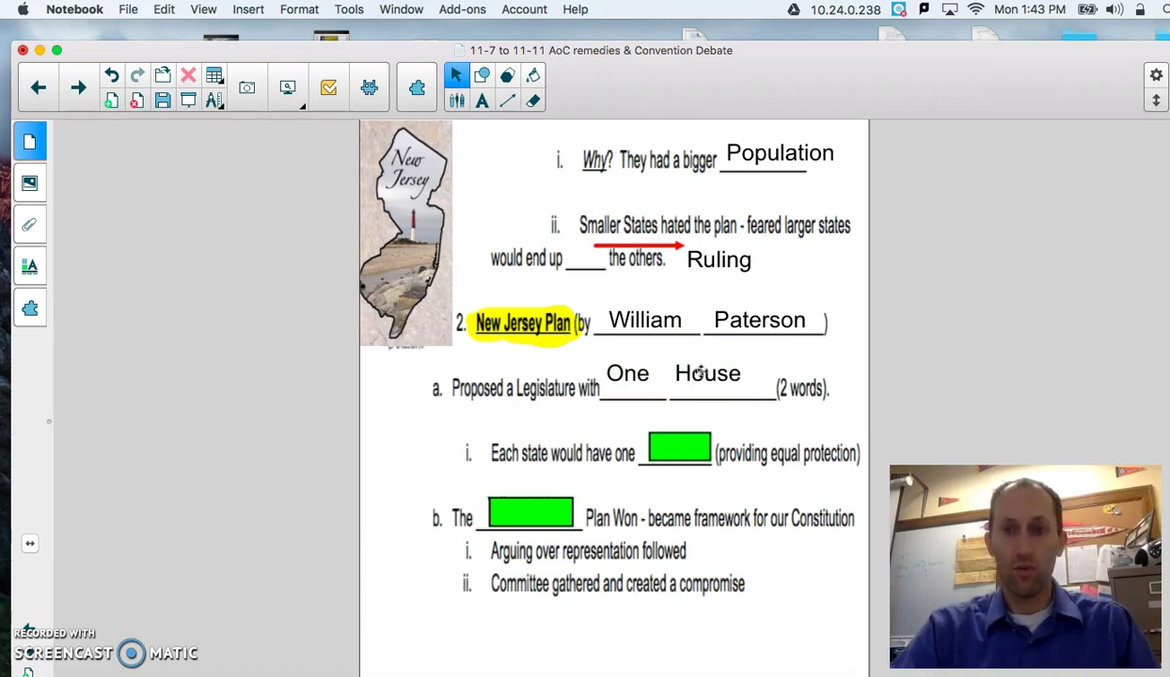
click(723, 436)
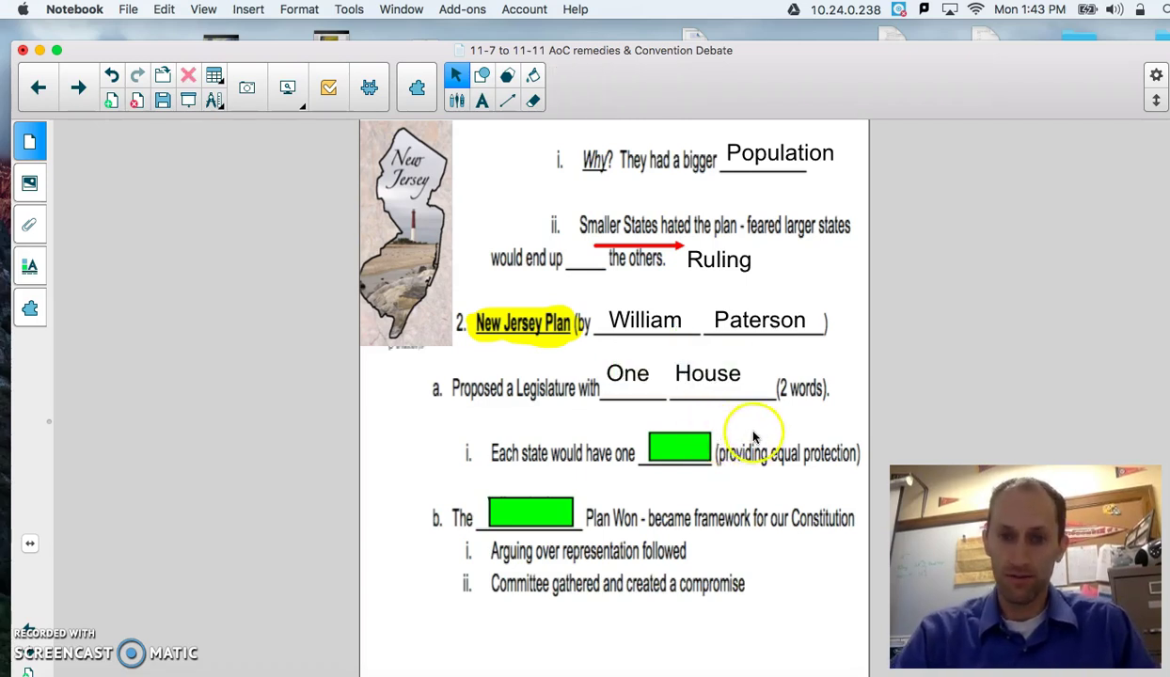
click(684, 459)
key(Delete)
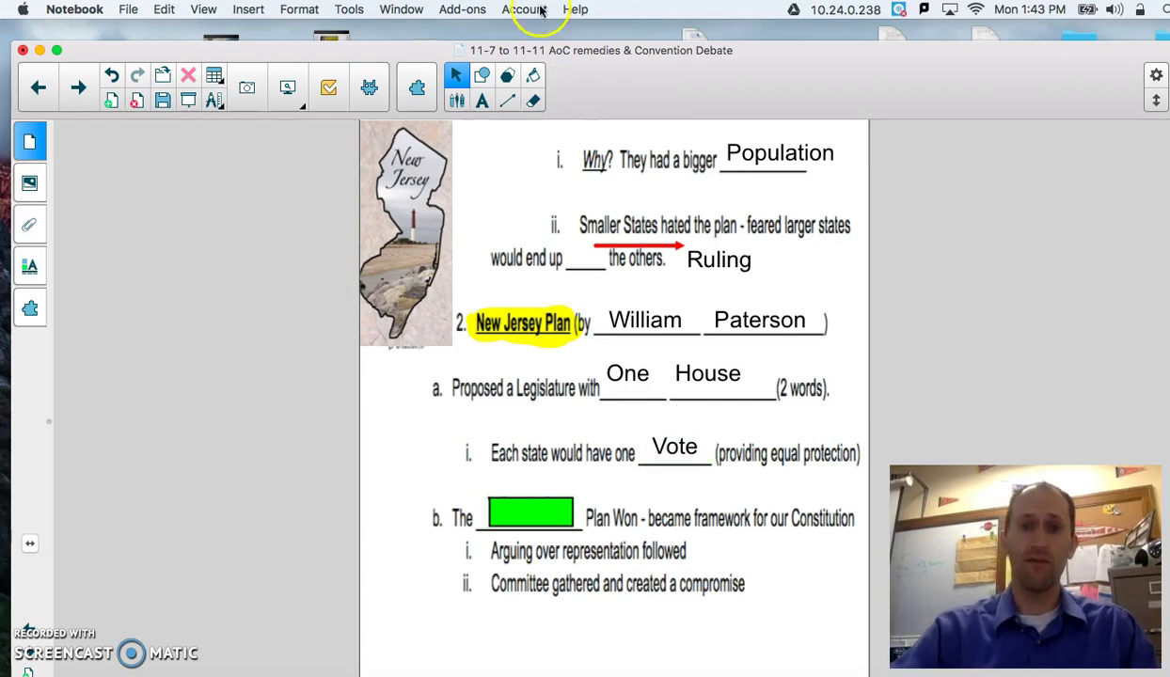
- Highlight 'one' and '(providing equal protection)' in yellow with the highlighter pen
click(456, 101)
click(575, 91)
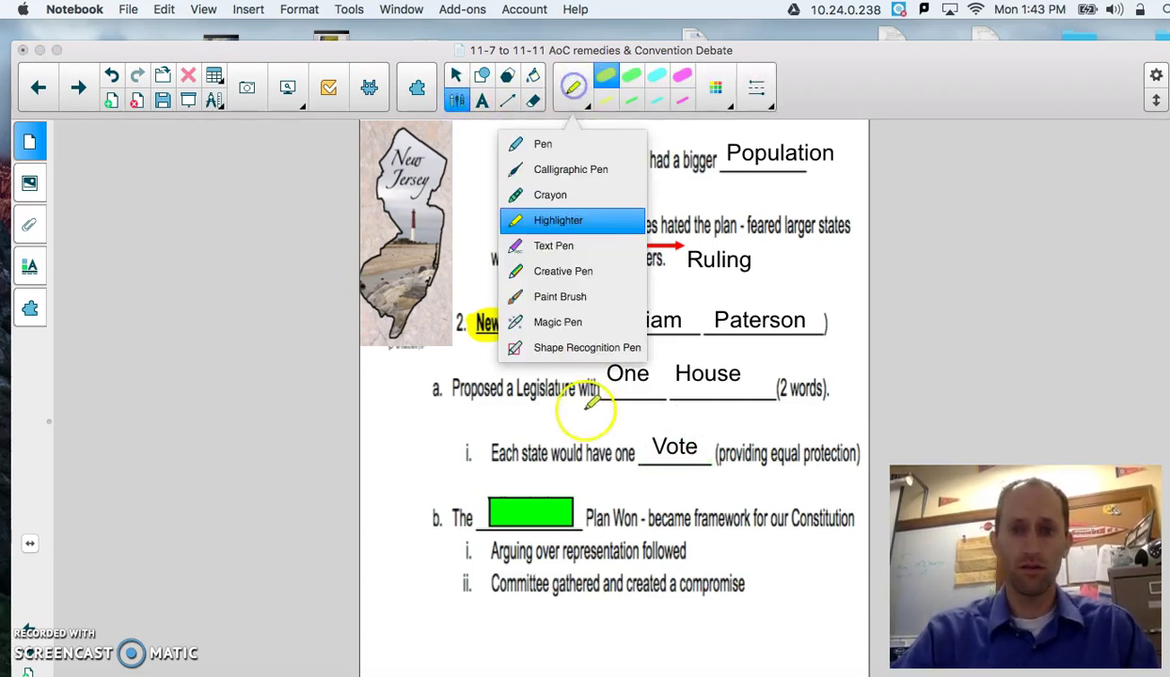
click(616, 449)
drag(610, 453, 638, 454)
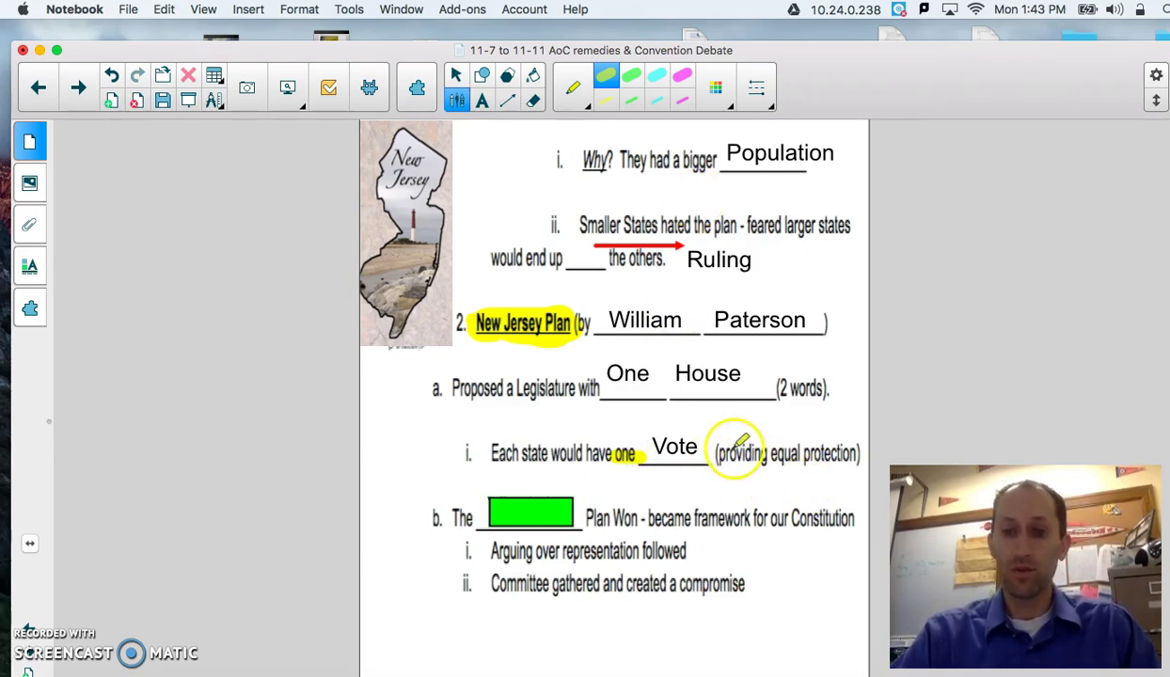
drag(717, 454, 860, 454)
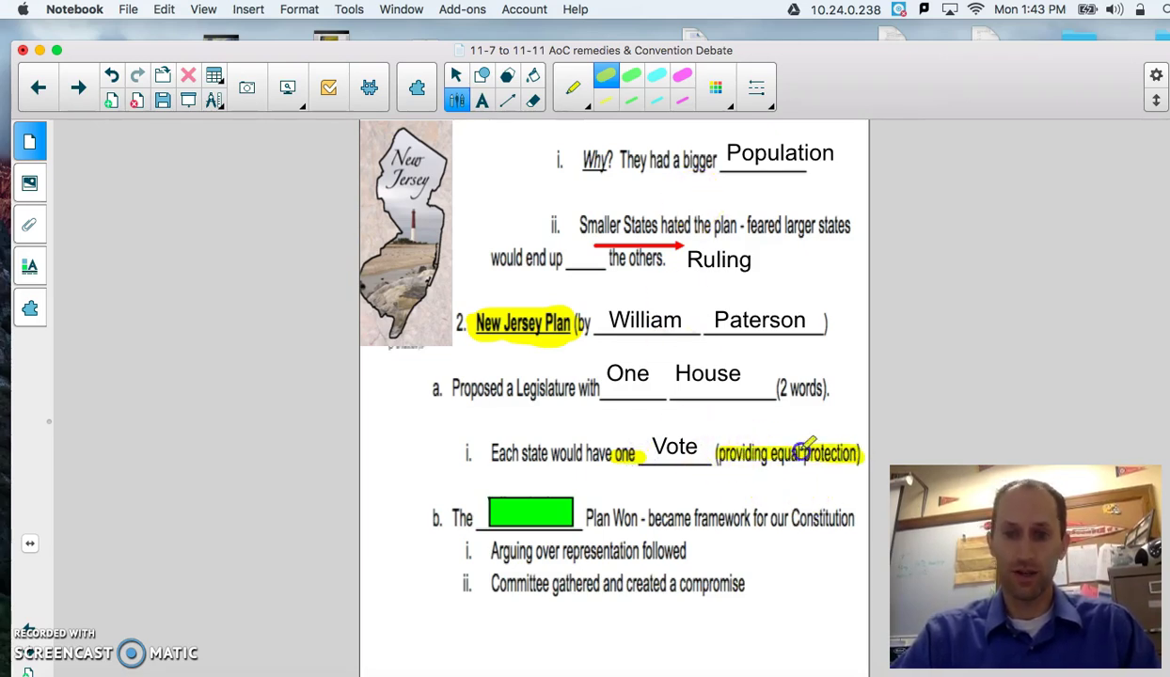
mouse_move(701, 457)
mouse_down()
mouse_move(854, 460)
mouse_move(753, 444)
mouse_move(725, 456)
mouse_up()
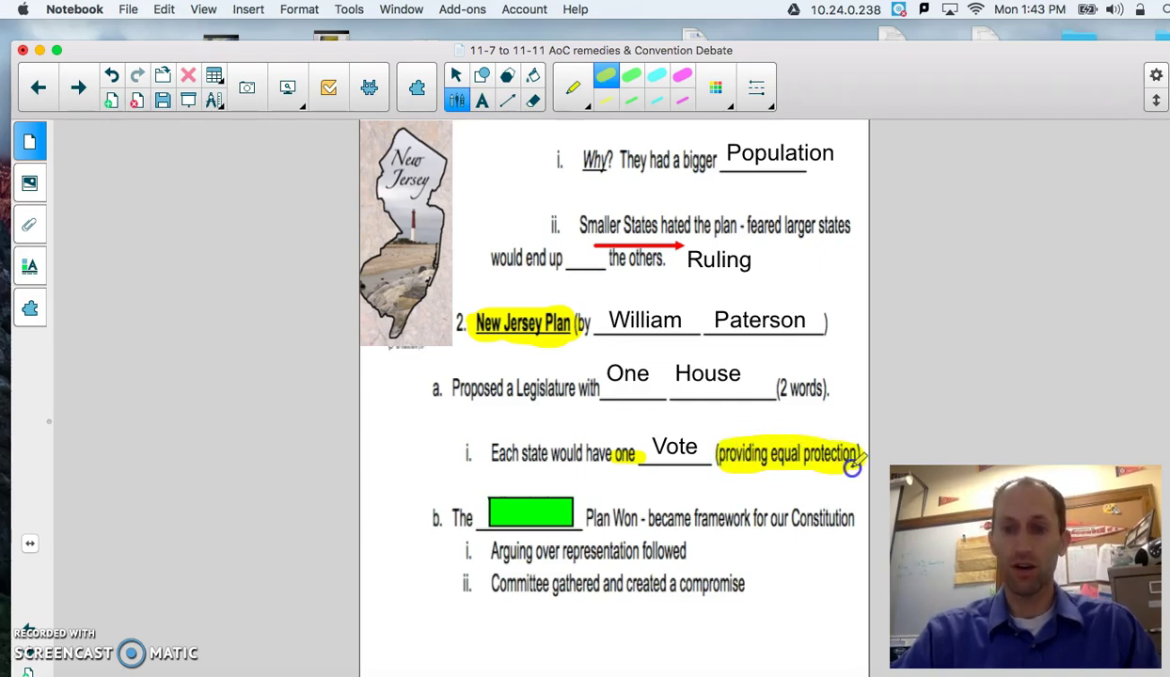
- Delete the green cover box to reveal Virginia as the winning plan
click(457, 77)
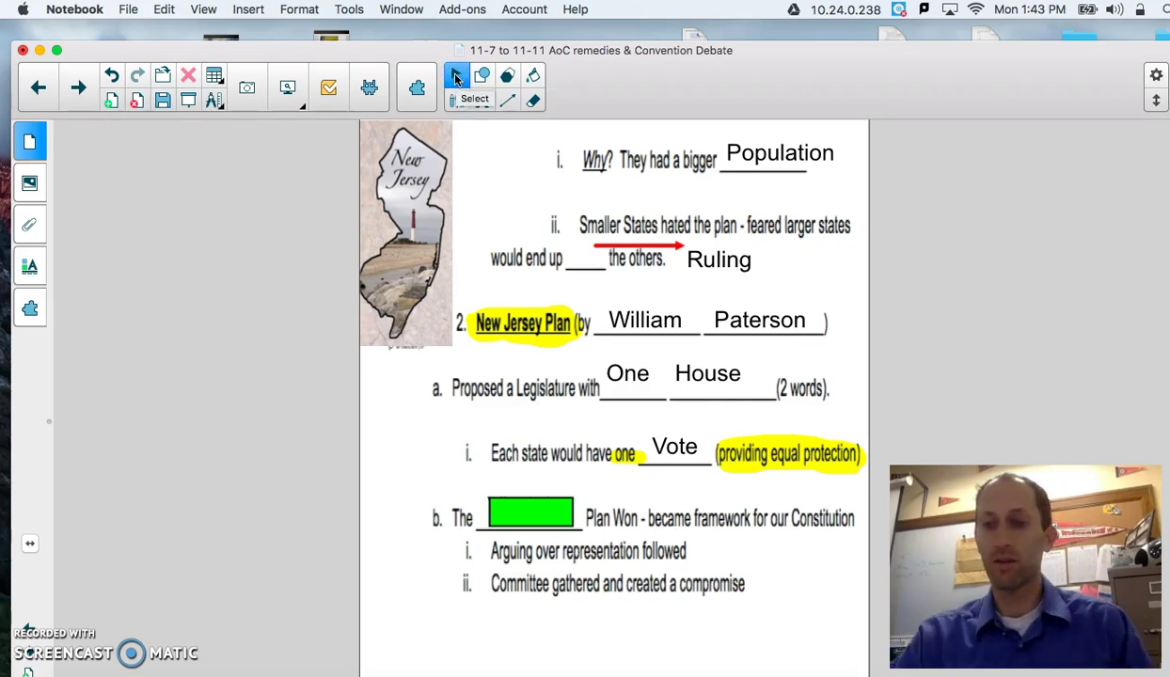
click(493, 485)
click(531, 508)
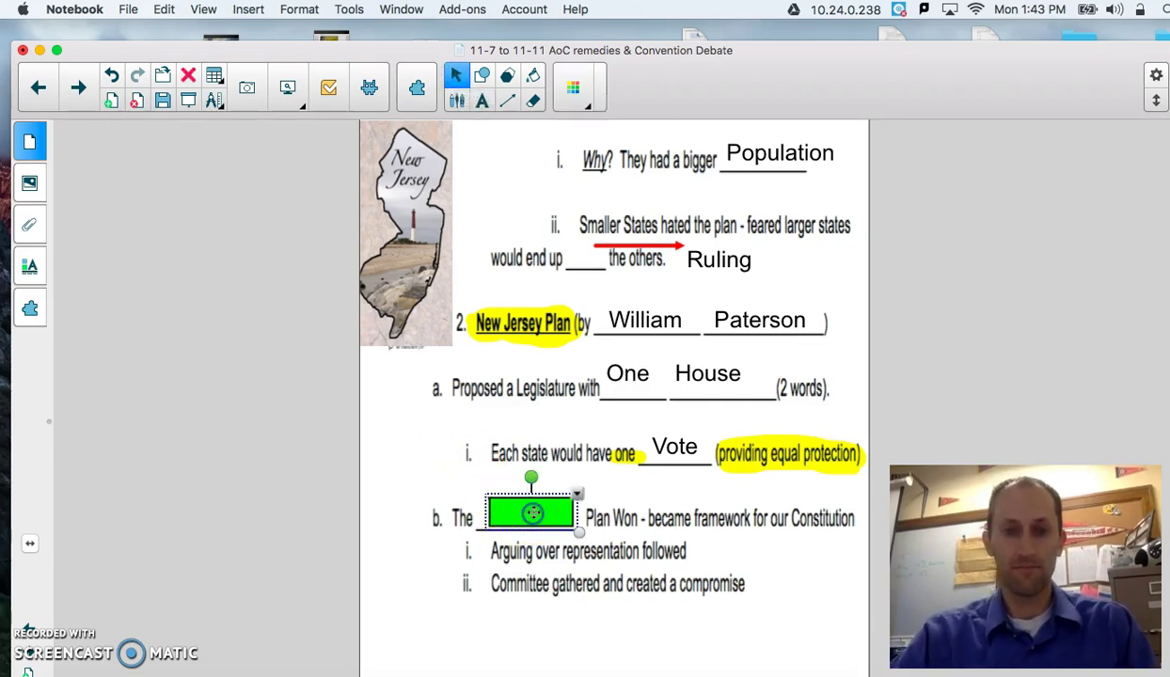
key(Delete)
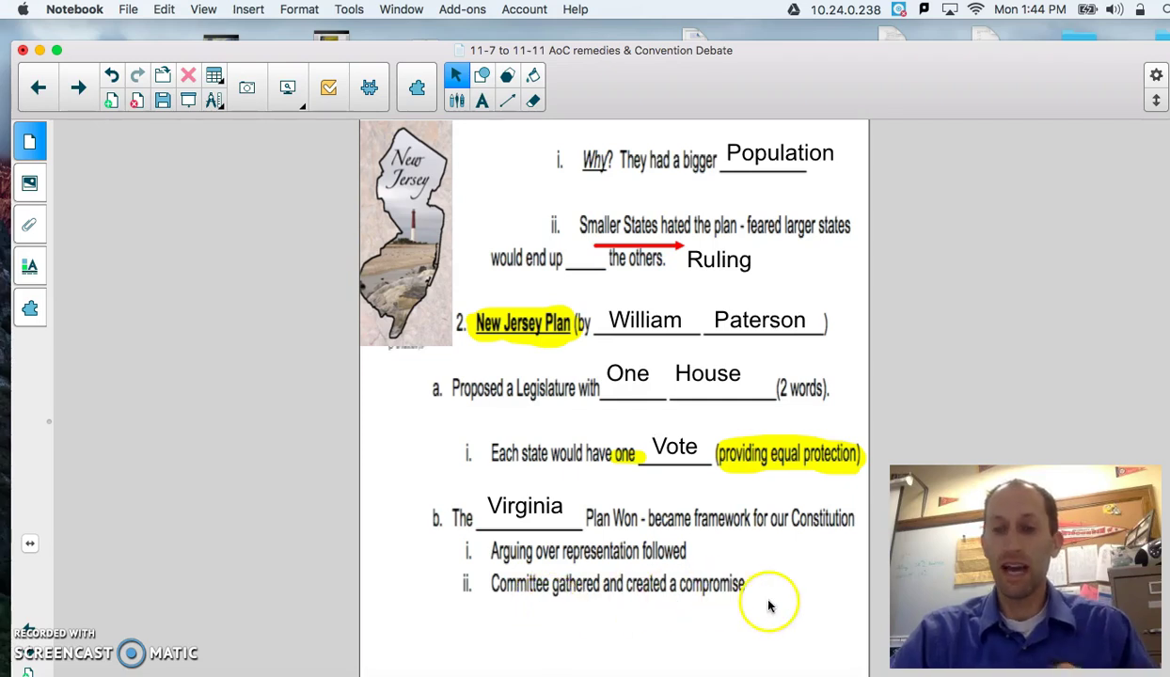
- Go to The Great Compromise page and uncover Connecticut after 'a.k.a. the'
click(80, 90)
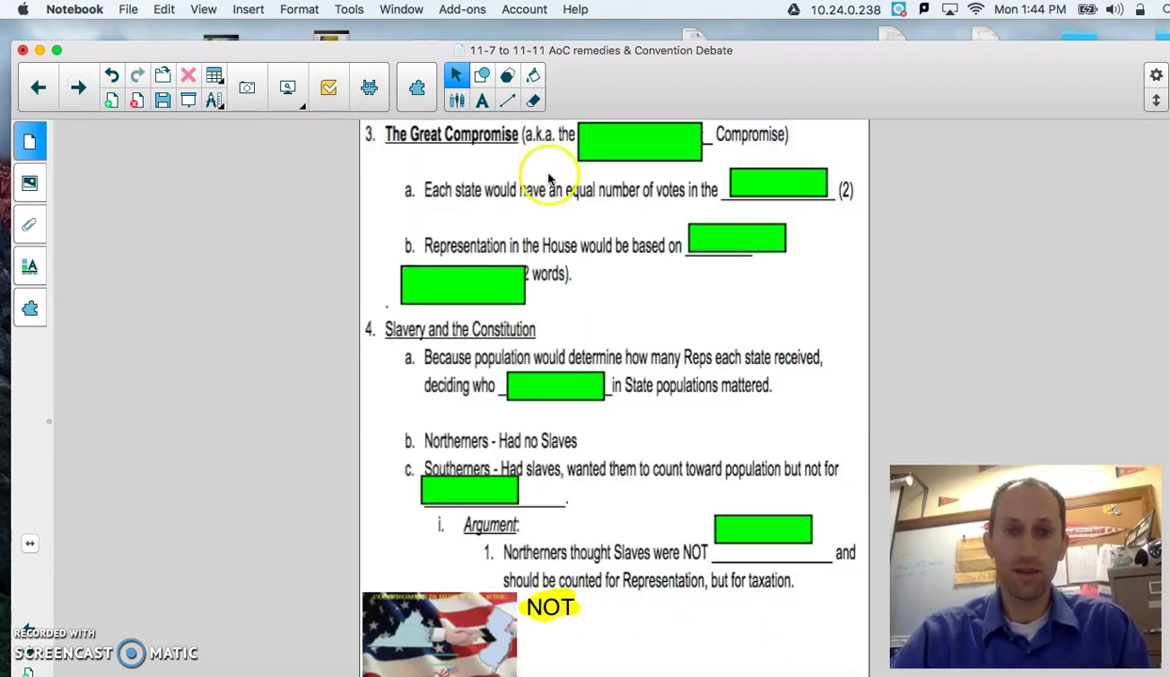
click(636, 149)
click(636, 151)
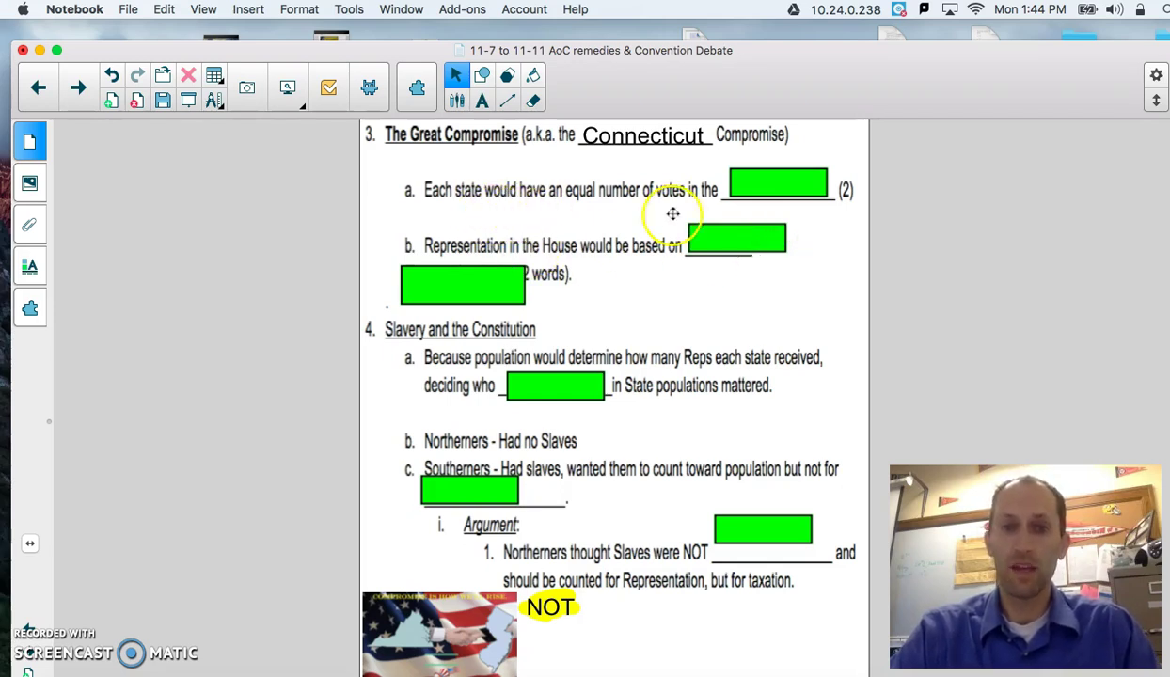
- Delete the cover boxes to reveal Senate, State and Population
click(780, 181)
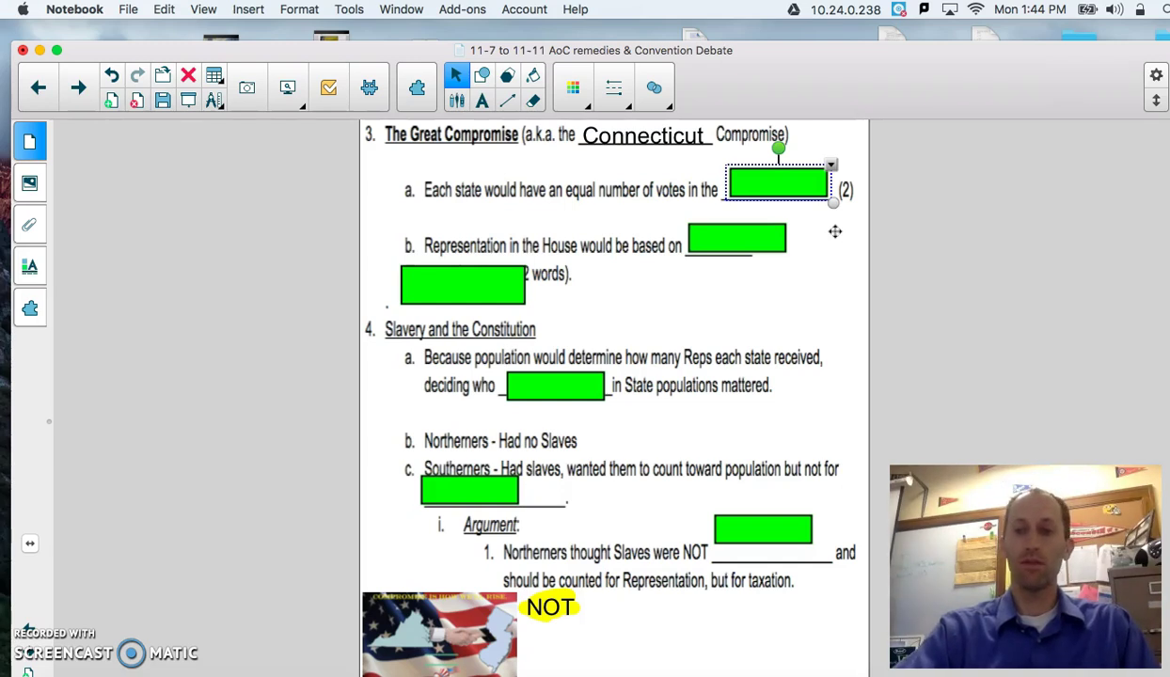
key(Delete)
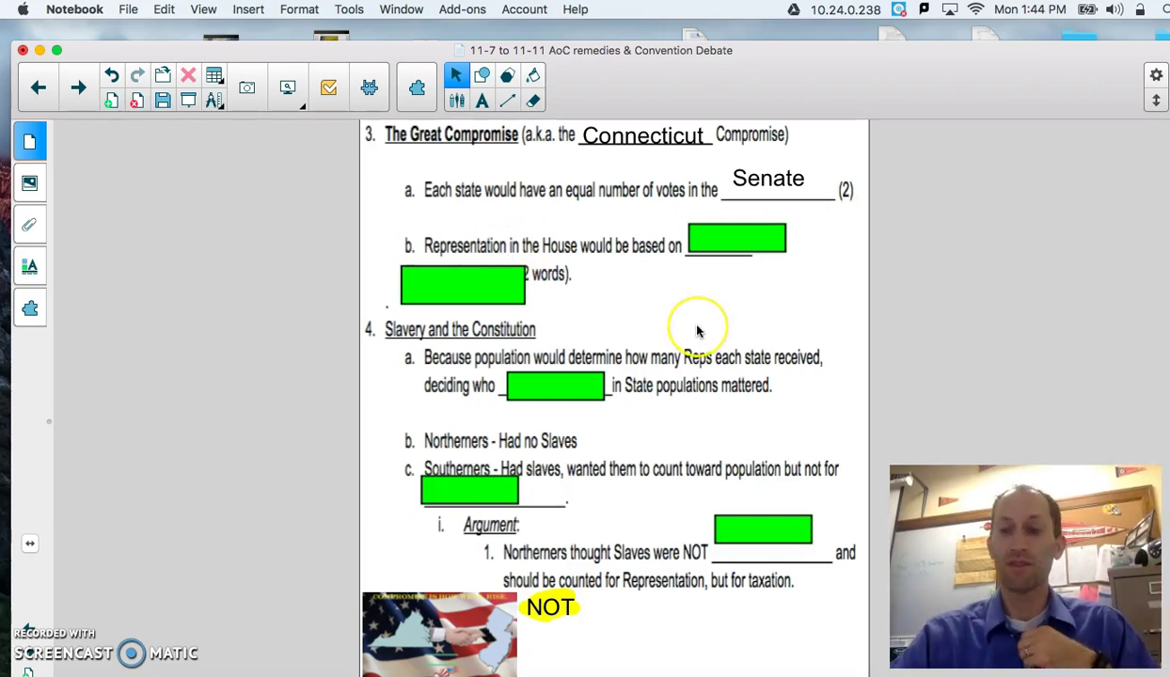
click(733, 237)
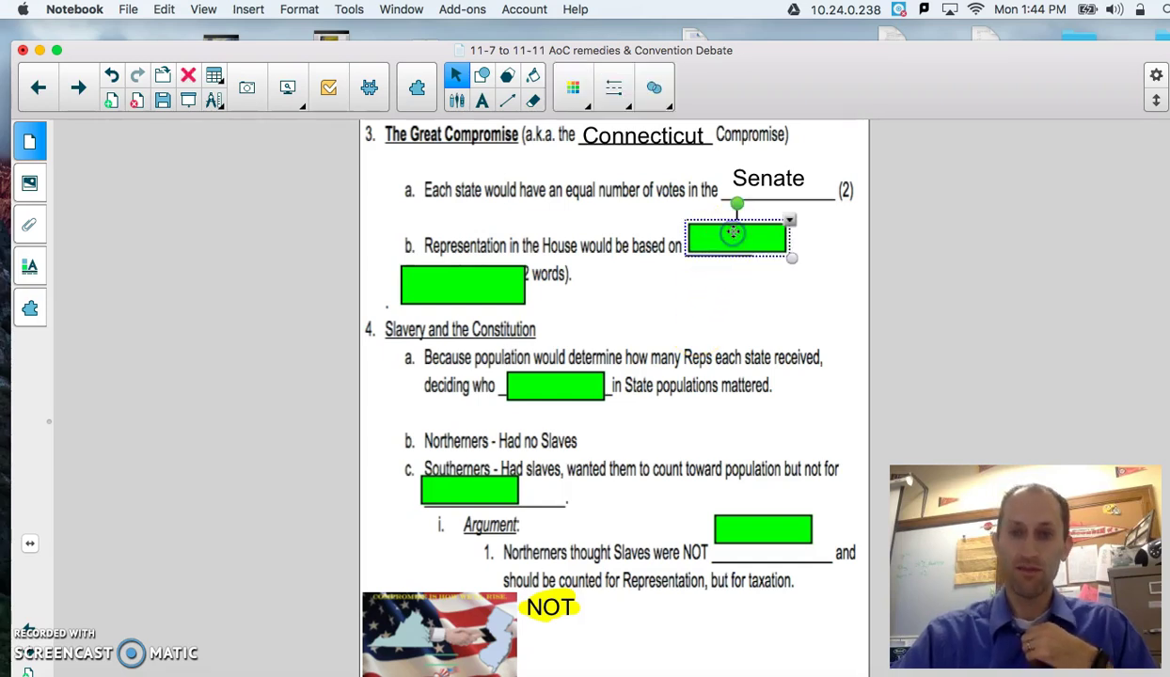
key(Delete)
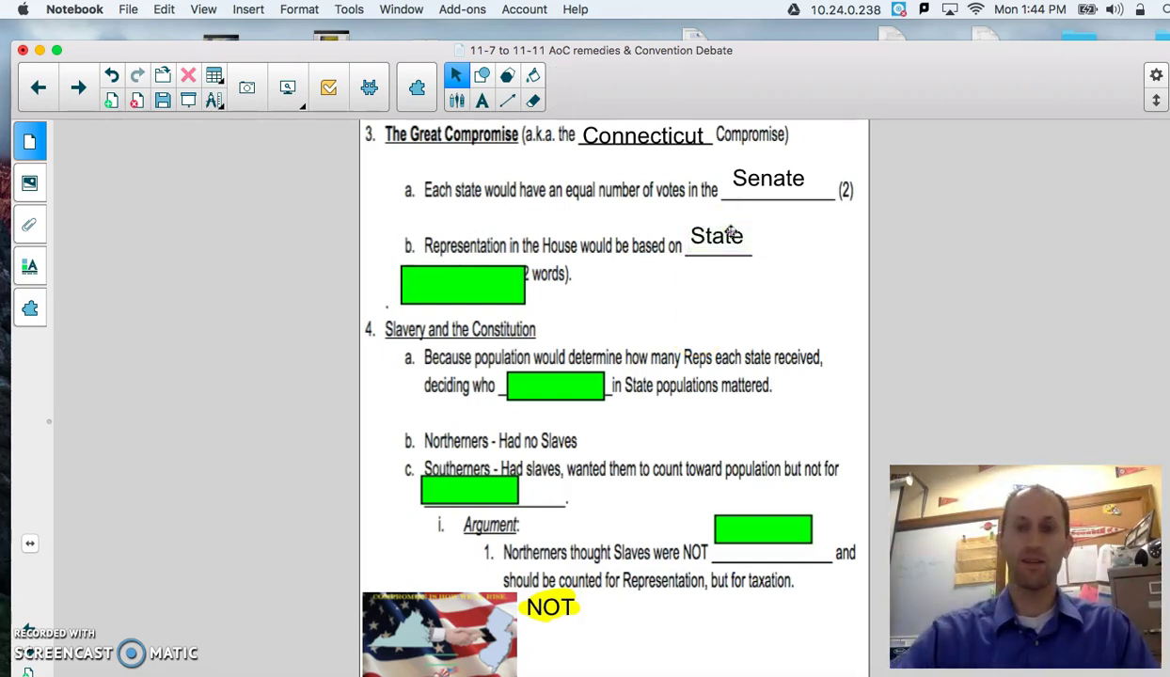
click(465, 290)
key(Delete)
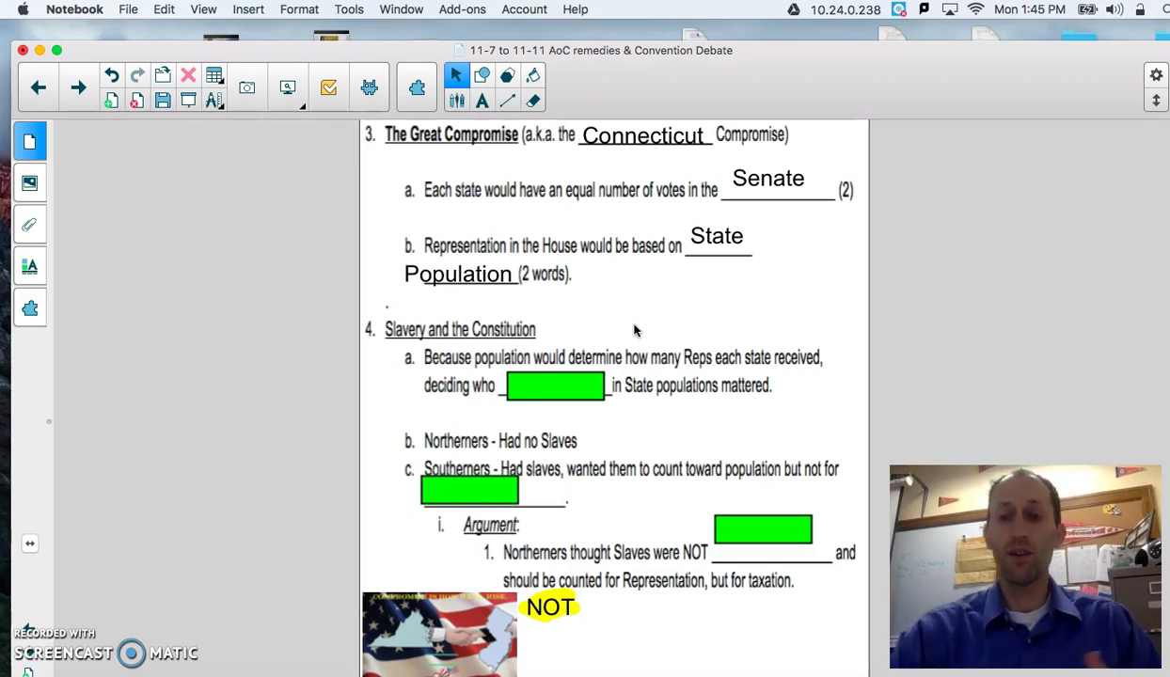
- Delete the green box in the 'deciding who' blank to reveal Counted
drag(579, 313, 551, 386)
click(554, 389)
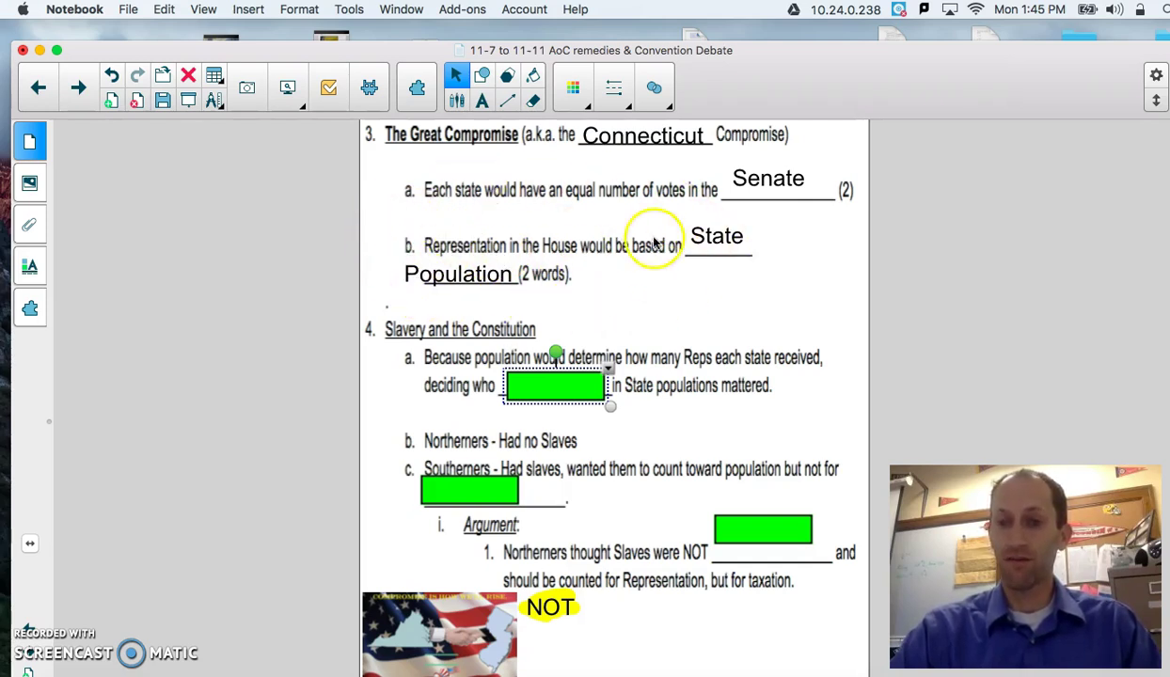
click(567, 395)
key(Delete)
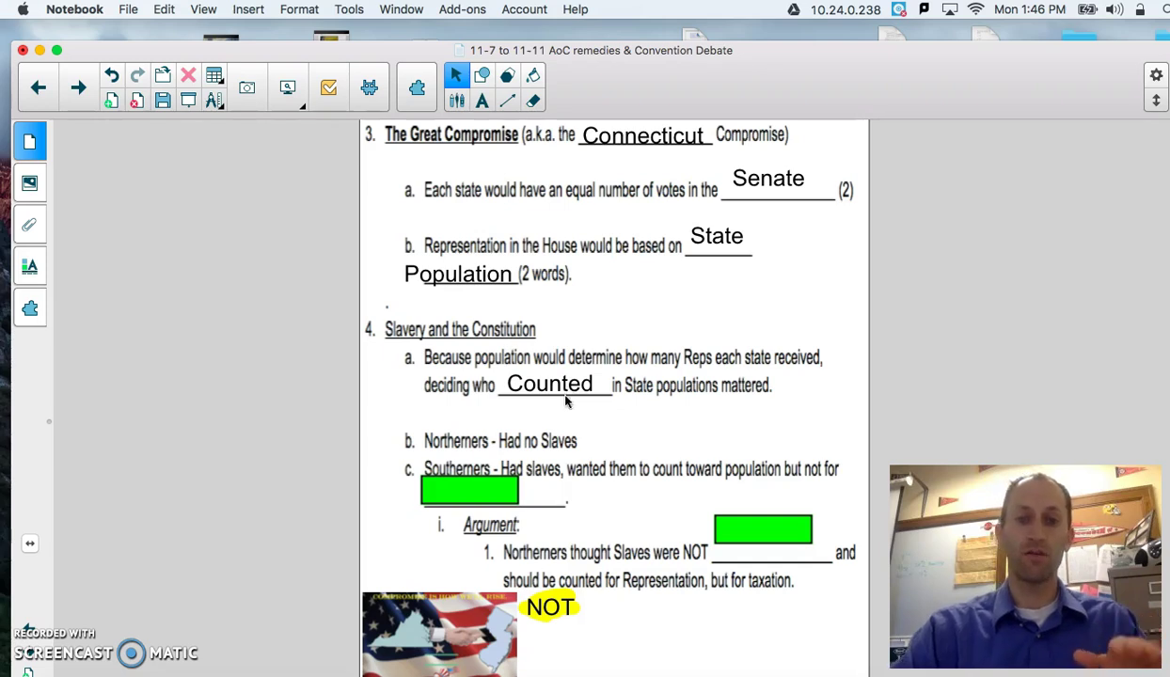
- Uncover Taxation and highlight it in yellow
click(479, 490)
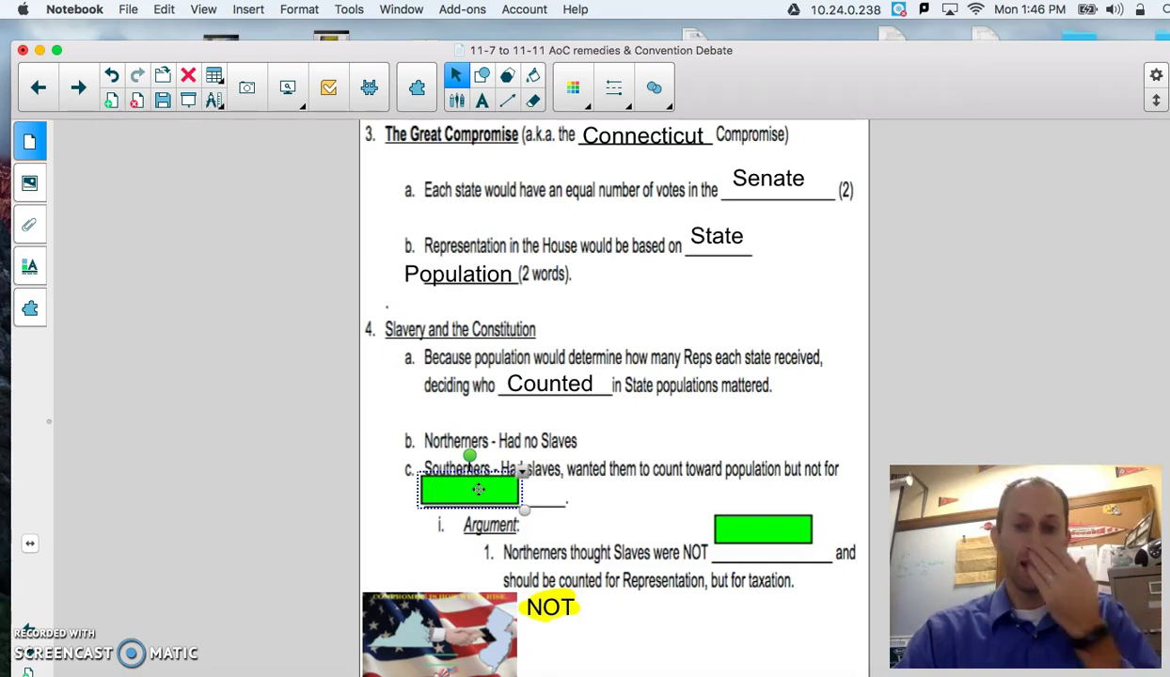
click(479, 489)
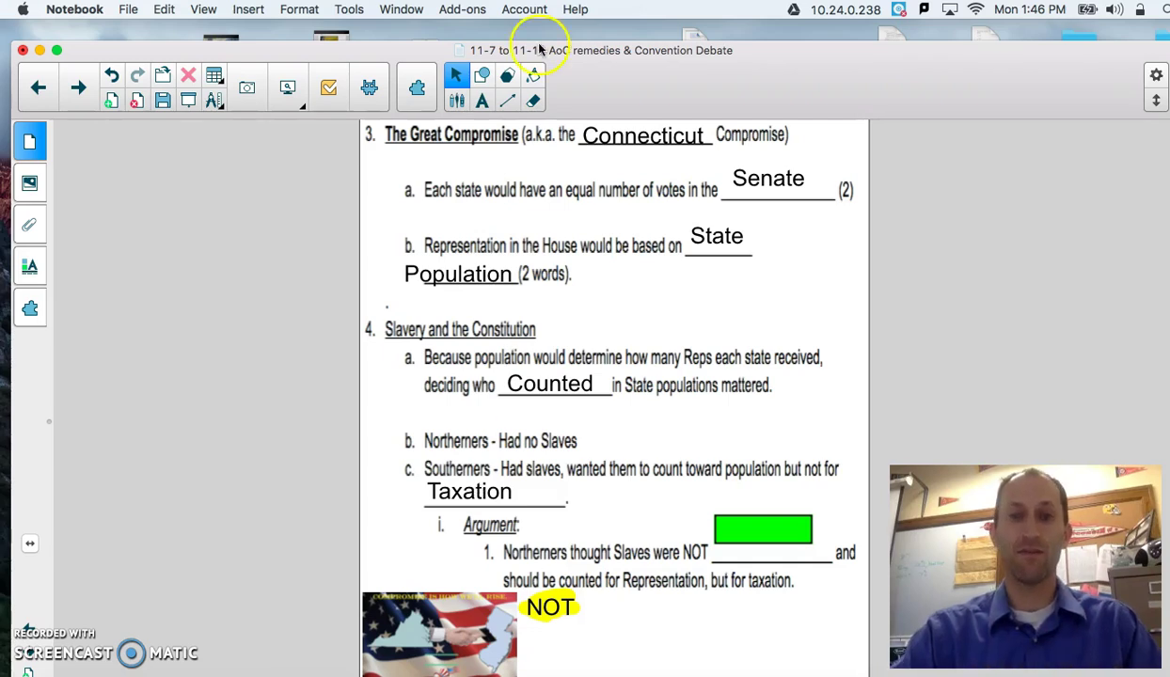
click(456, 99)
click(604, 79)
drag(411, 491, 517, 494)
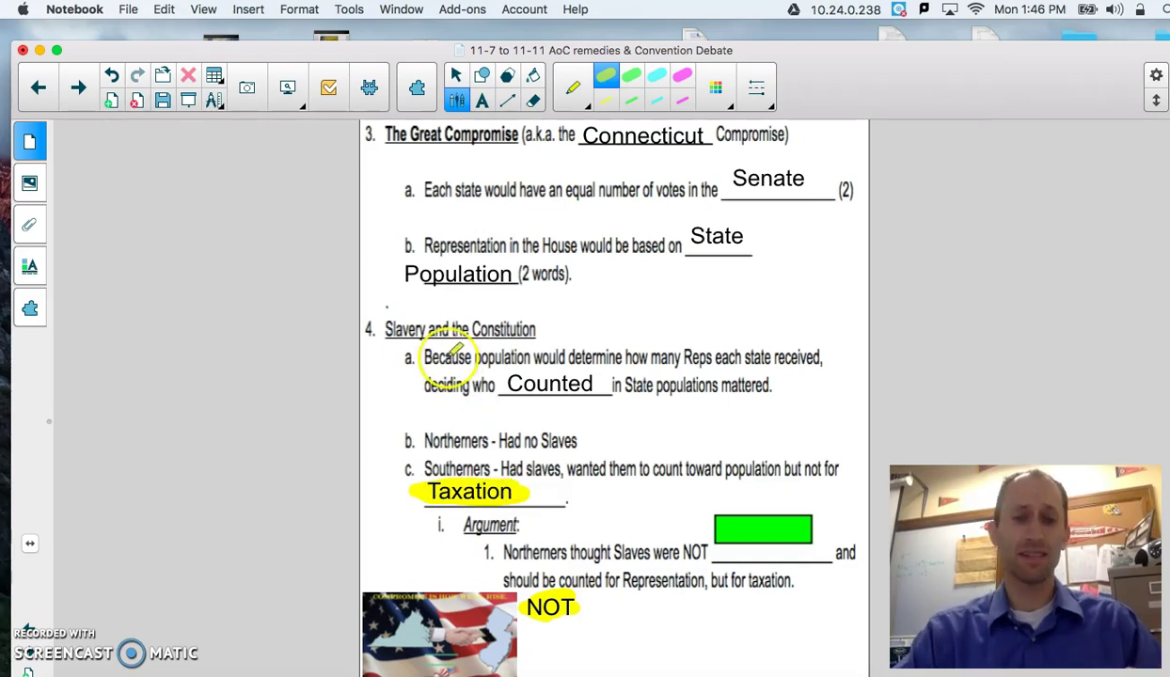
click(457, 83)
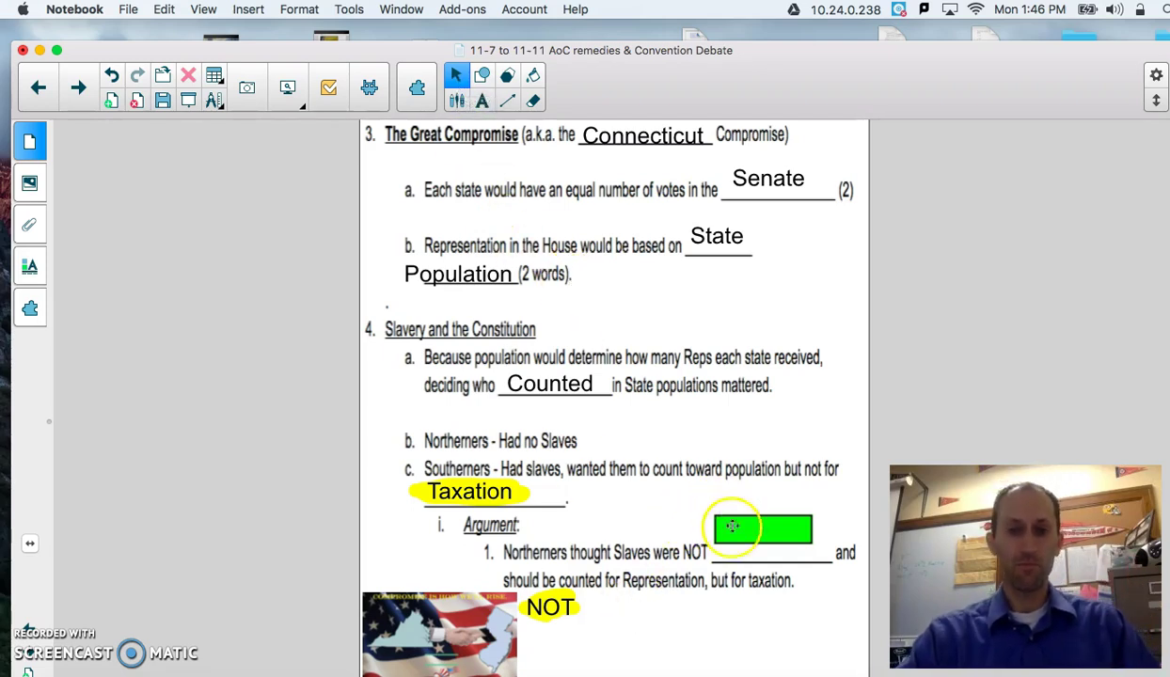
- Uncover Citizens after 'Slaves were NOT' and highlight 'but for taxation.' in yellow
click(768, 532)
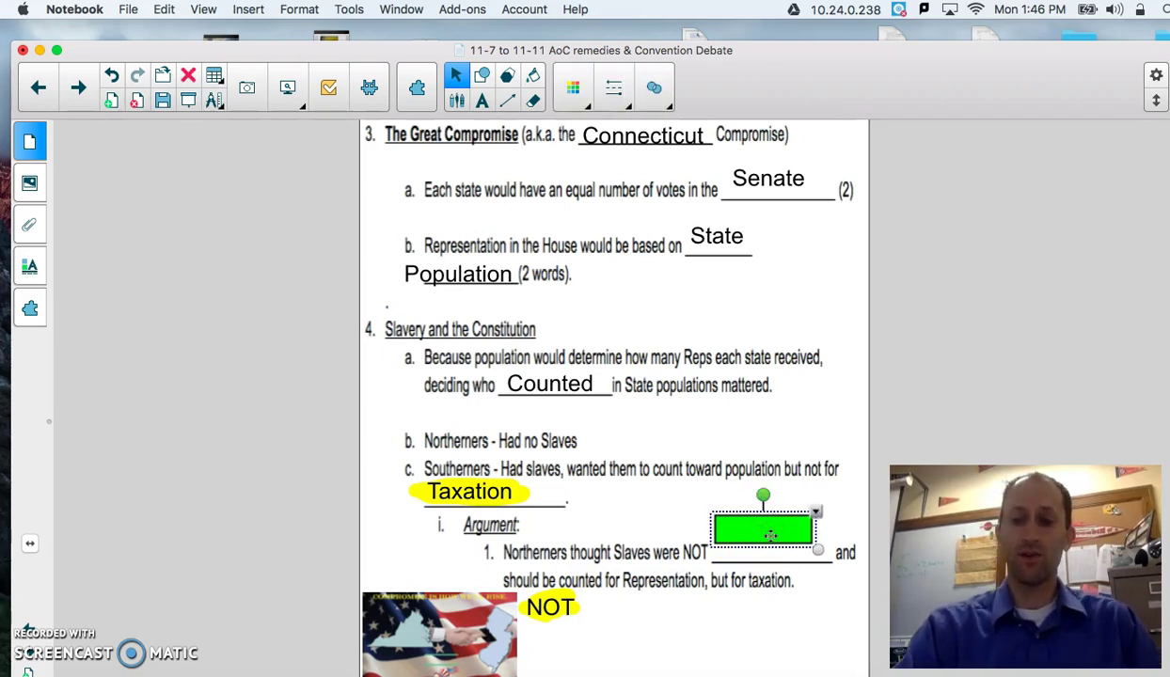
key(Delete)
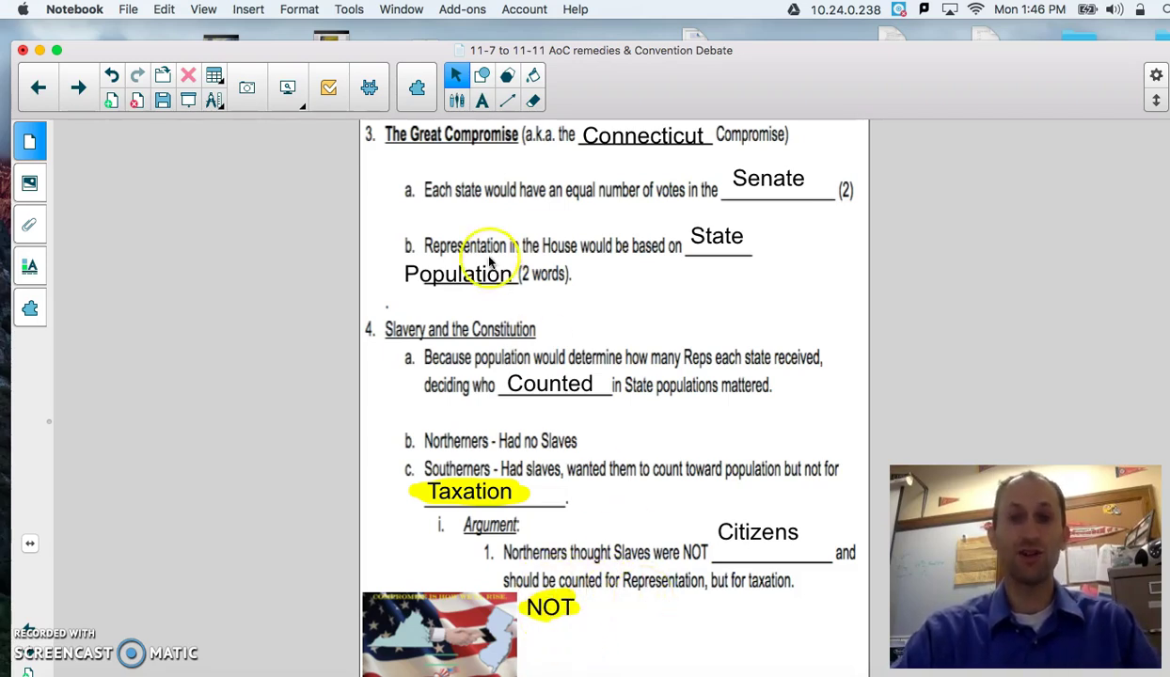
click(481, 101)
click(454, 101)
drag(712, 581, 786, 581)
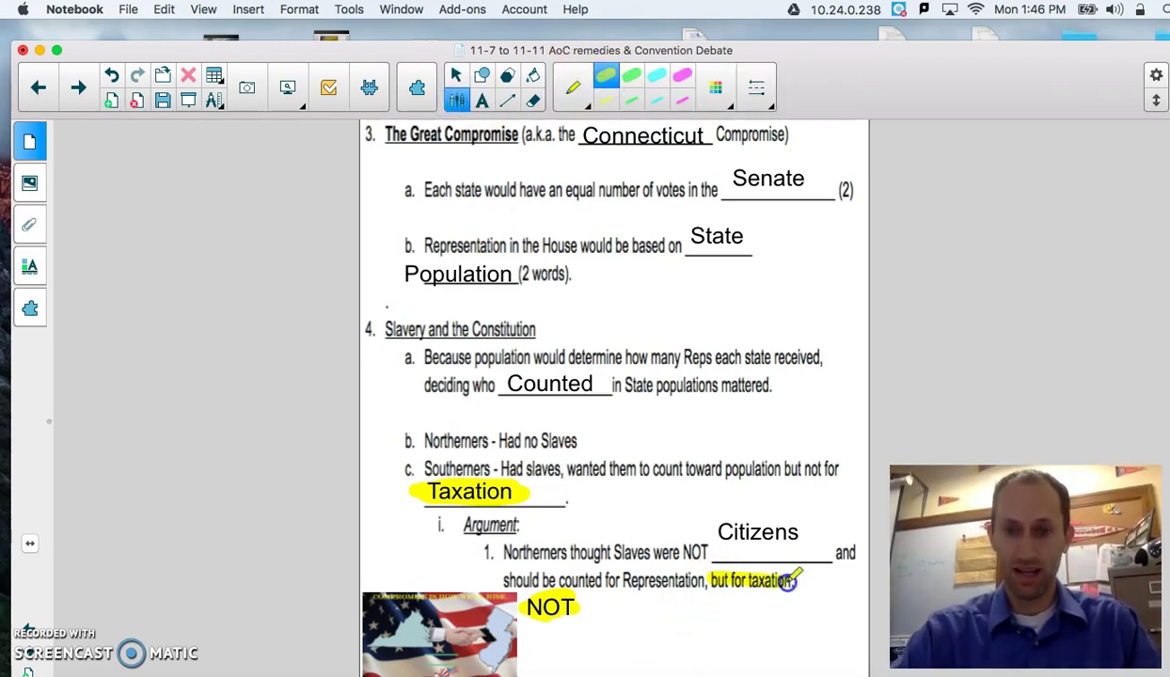
click(459, 75)
scroll(557, 324, down, 1)
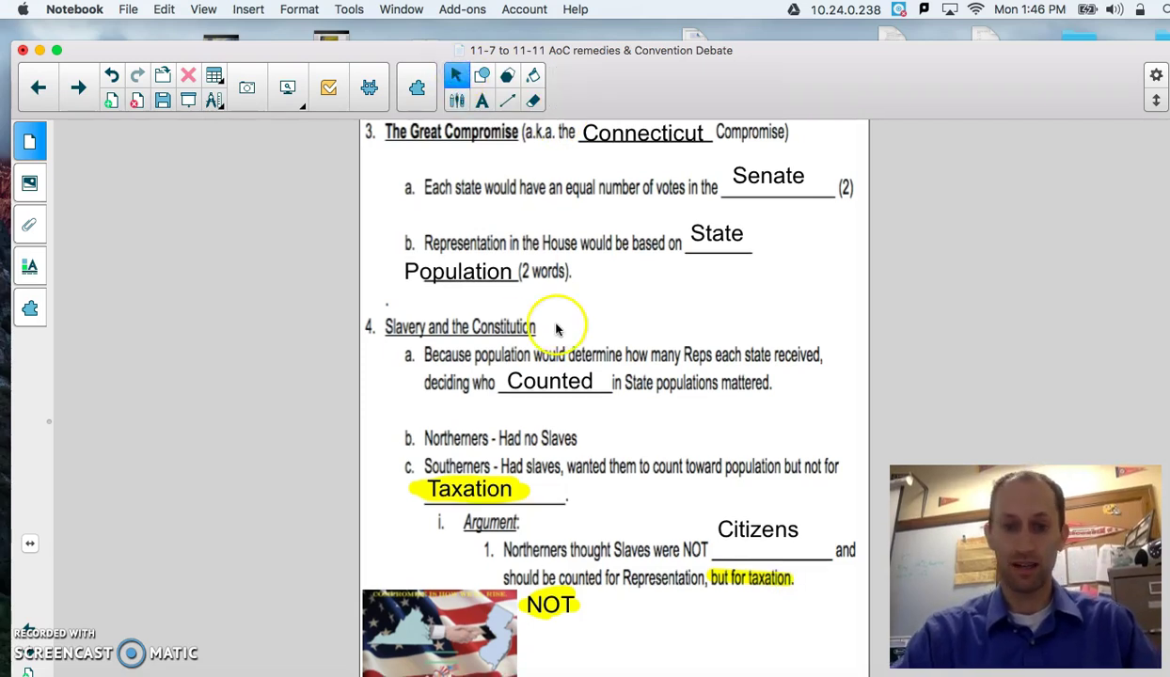
- On the Three-Fifth's Compromise page, uncover Taxes and Legislature
click(79, 89)
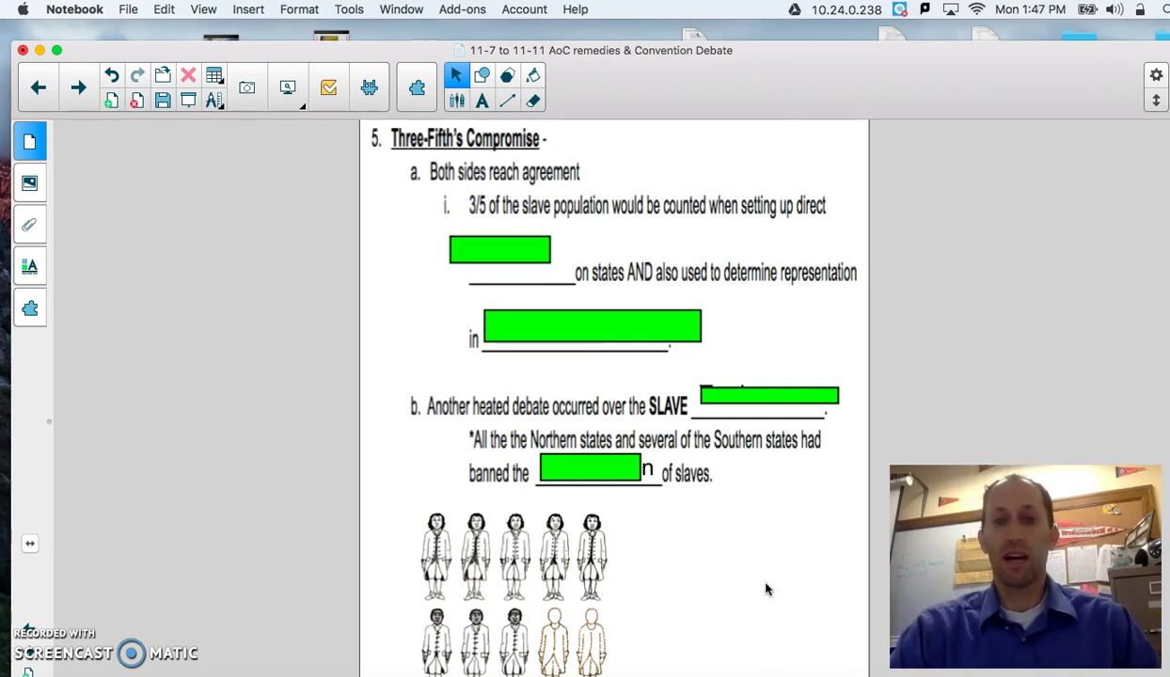
click(510, 252)
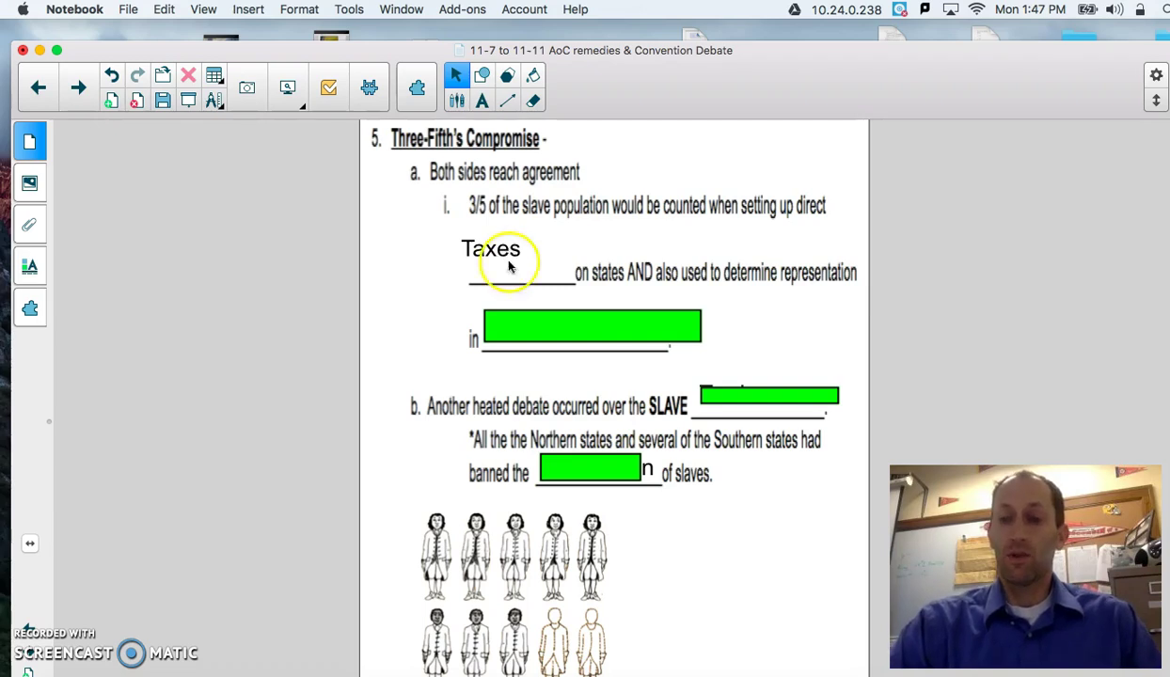
click(558, 332)
key(Delete)
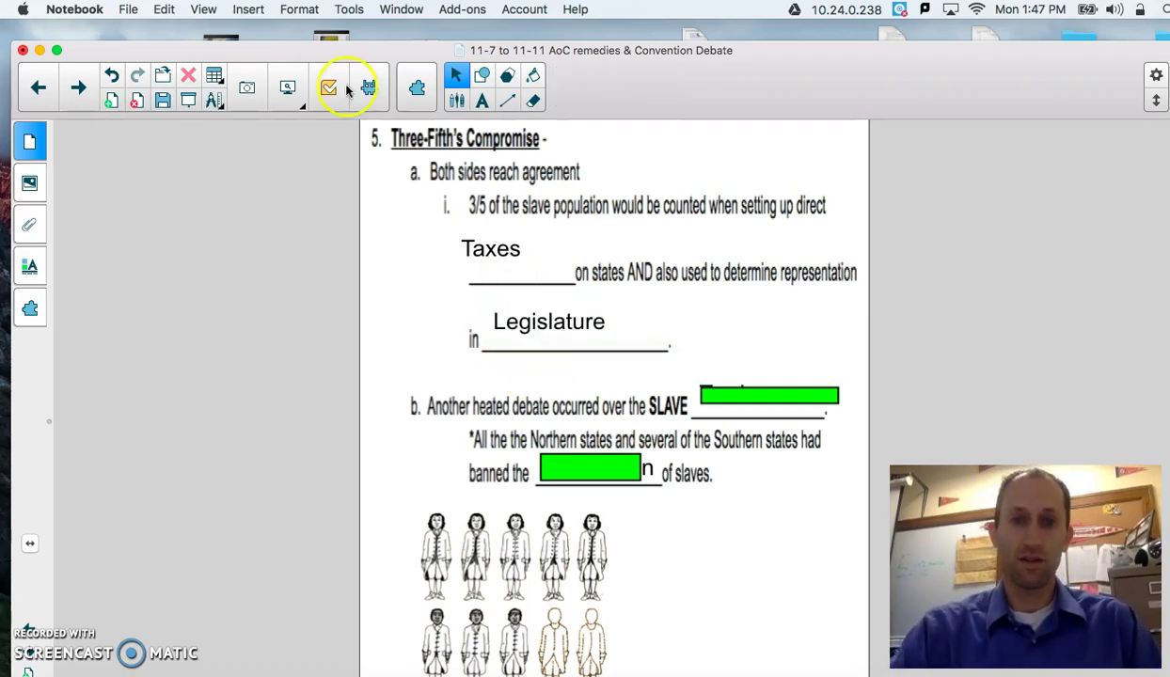
- Add a 'House of Reps' text box beside Legislature
click(484, 102)
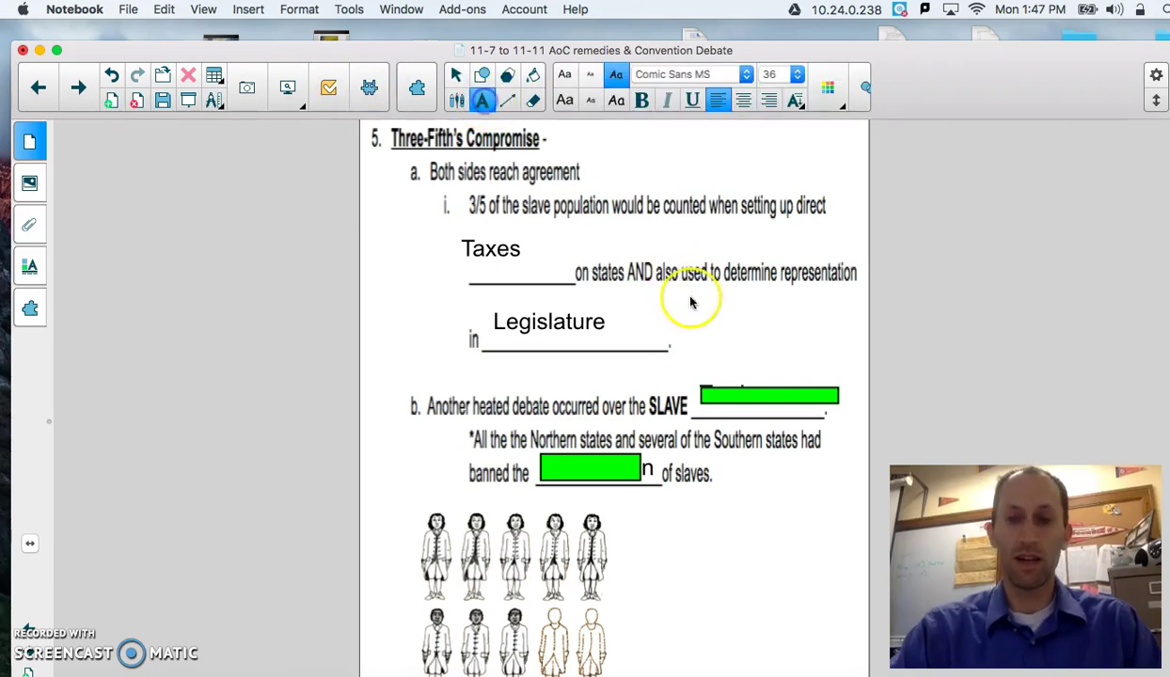
drag(626, 303, 764, 346)
text(House of Rep)
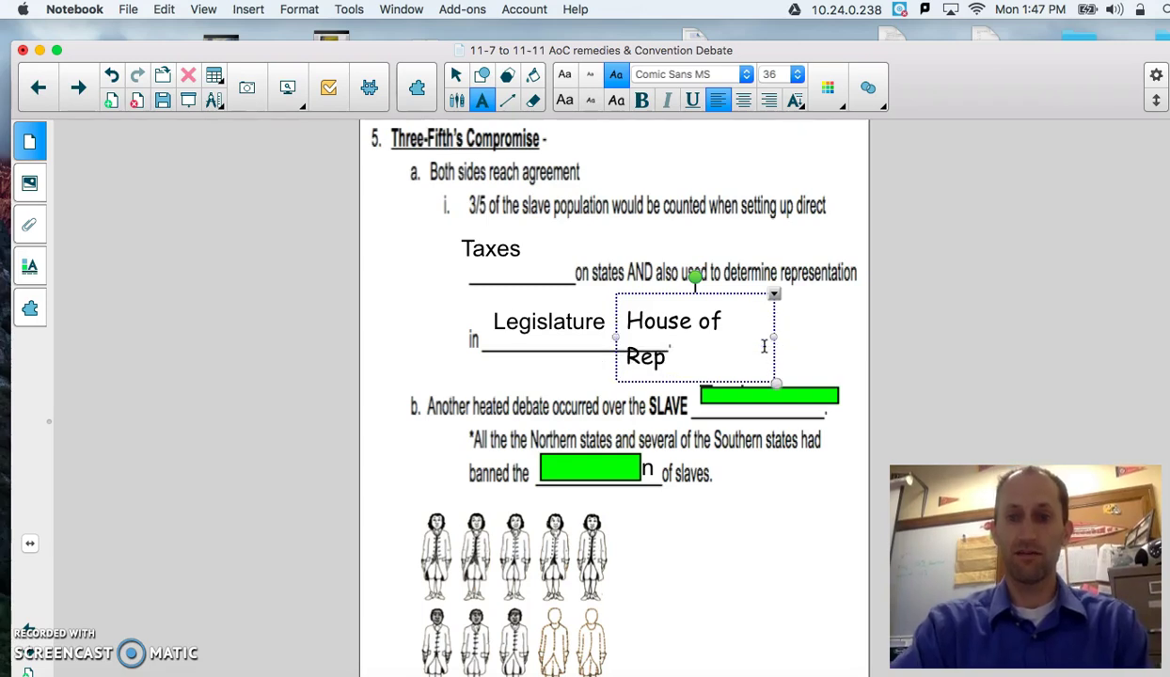
text(s)
click(864, 355)
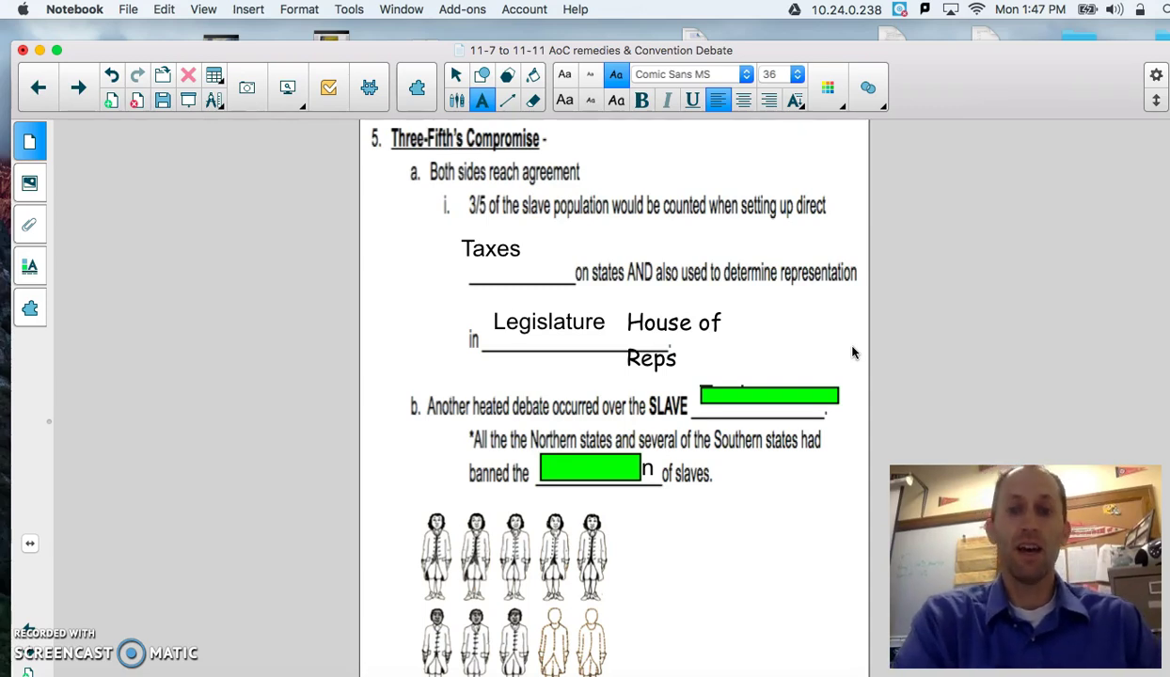
click(598, 410)
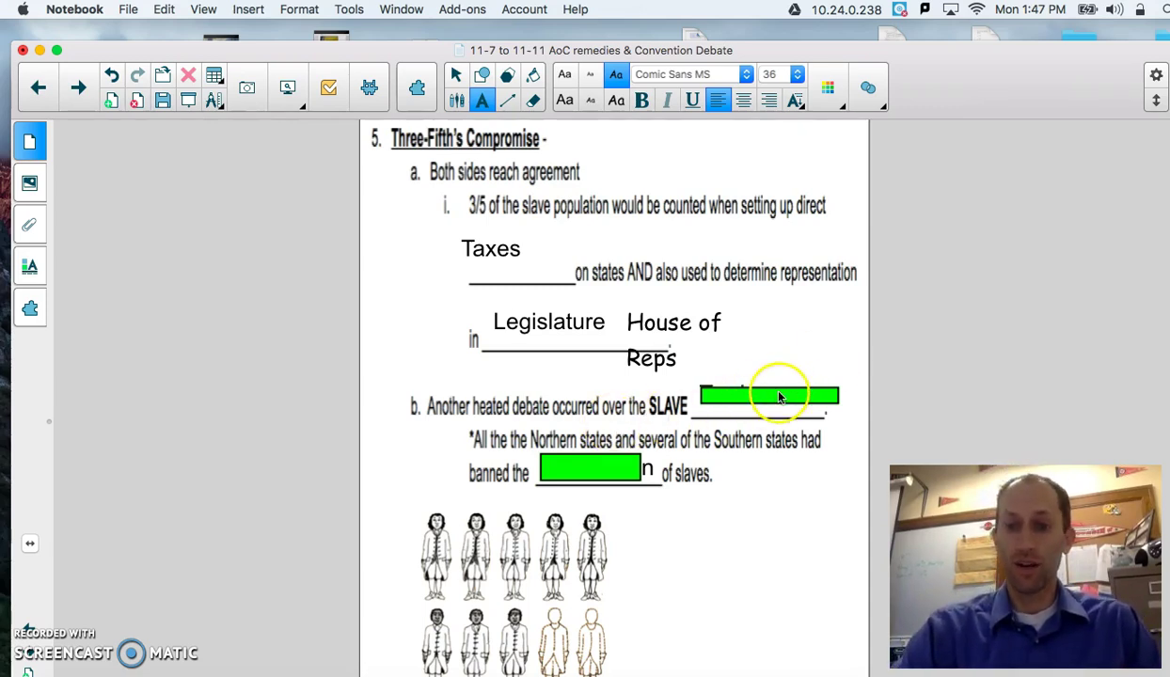
- Delete the last green boxes to reveal Trade and Importation
click(455, 74)
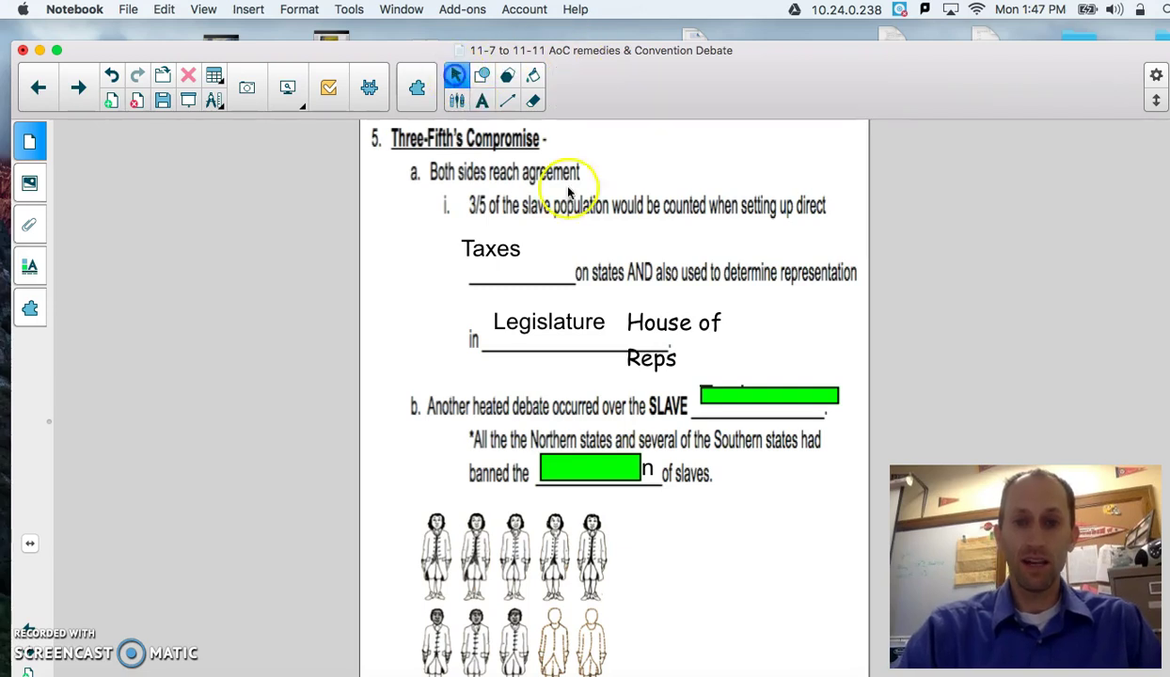
click(761, 400)
key(Delete)
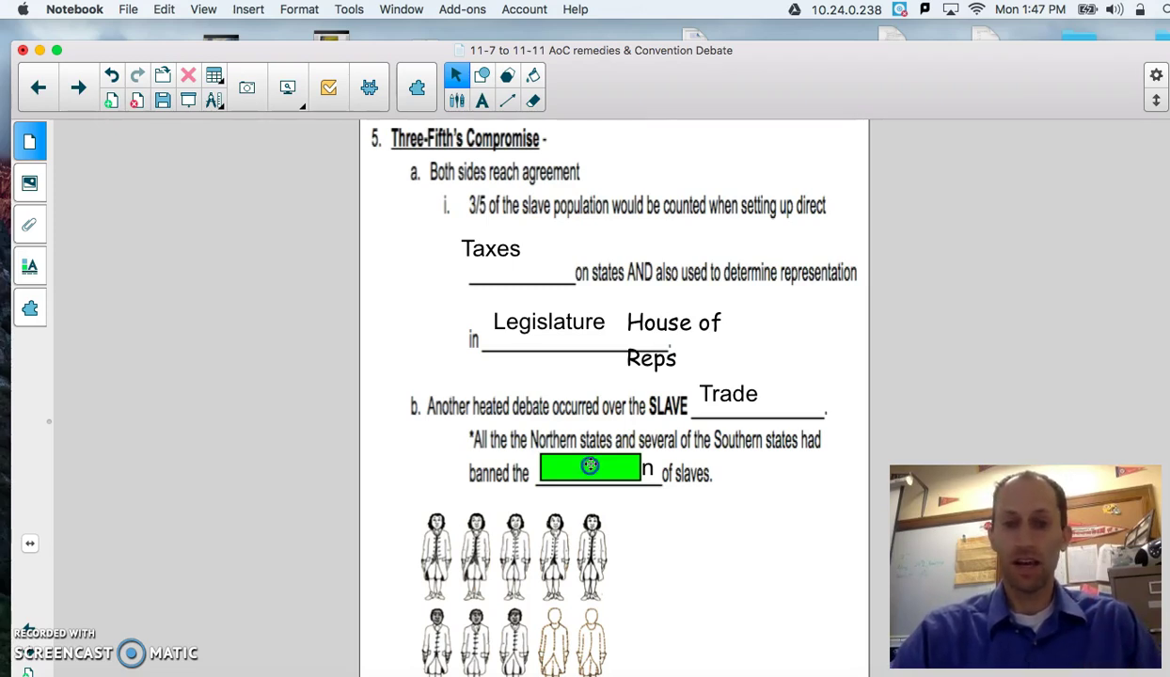
click(590, 464)
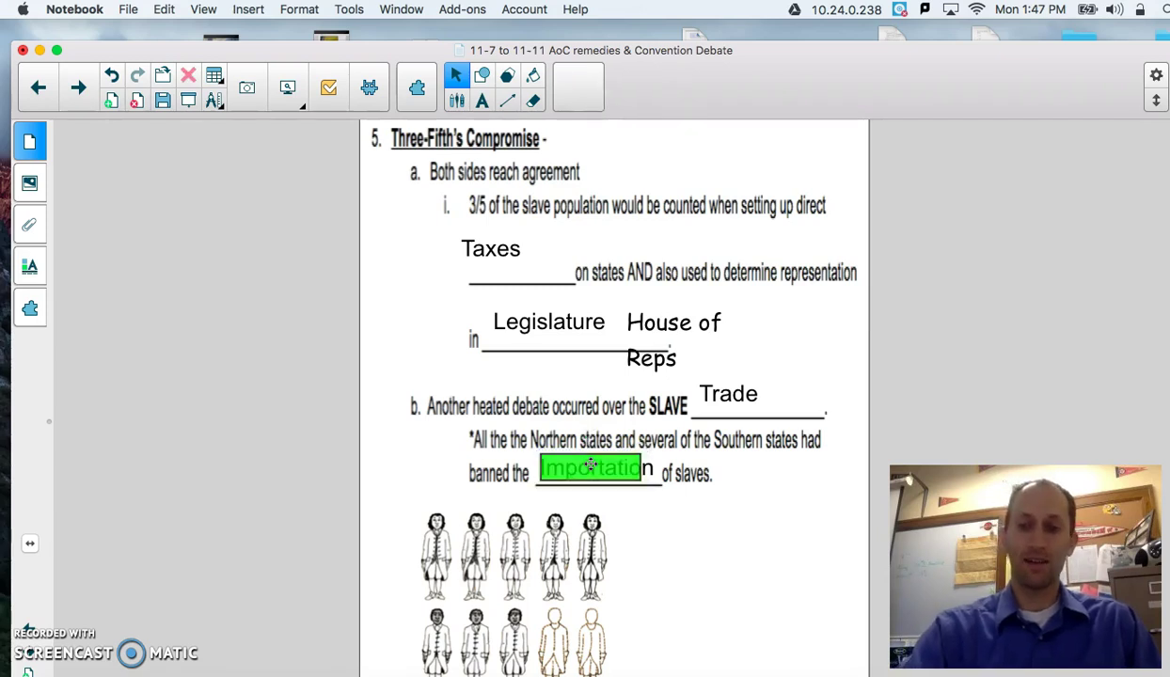
key(Delete)
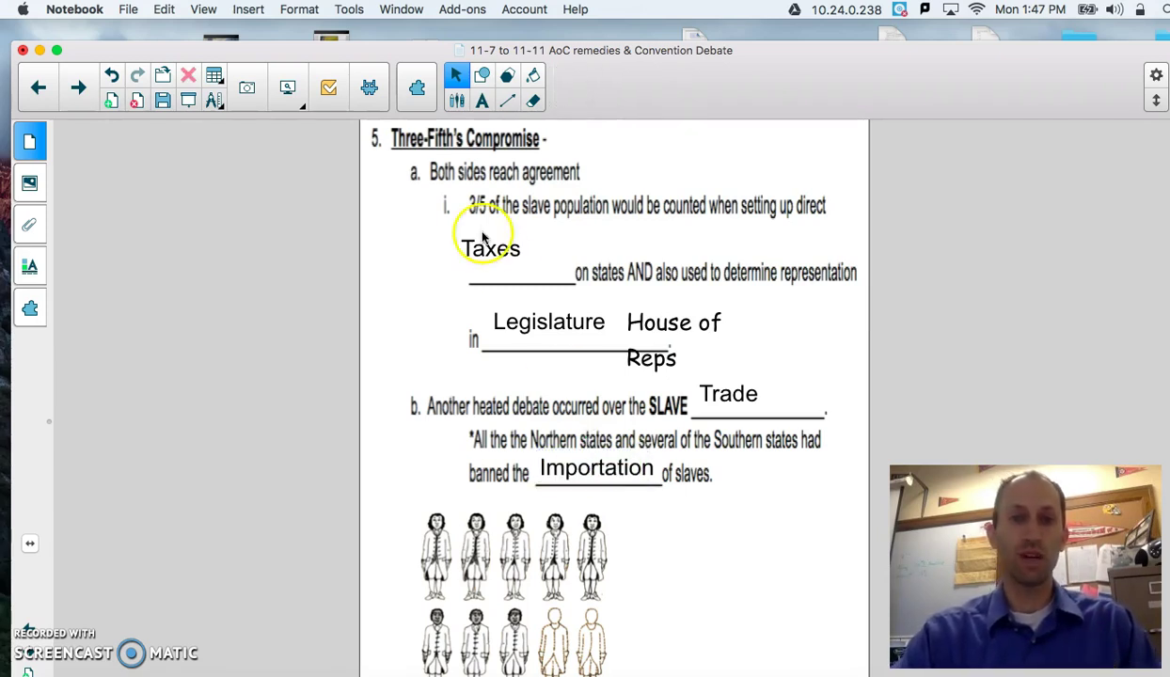
click(457, 101)
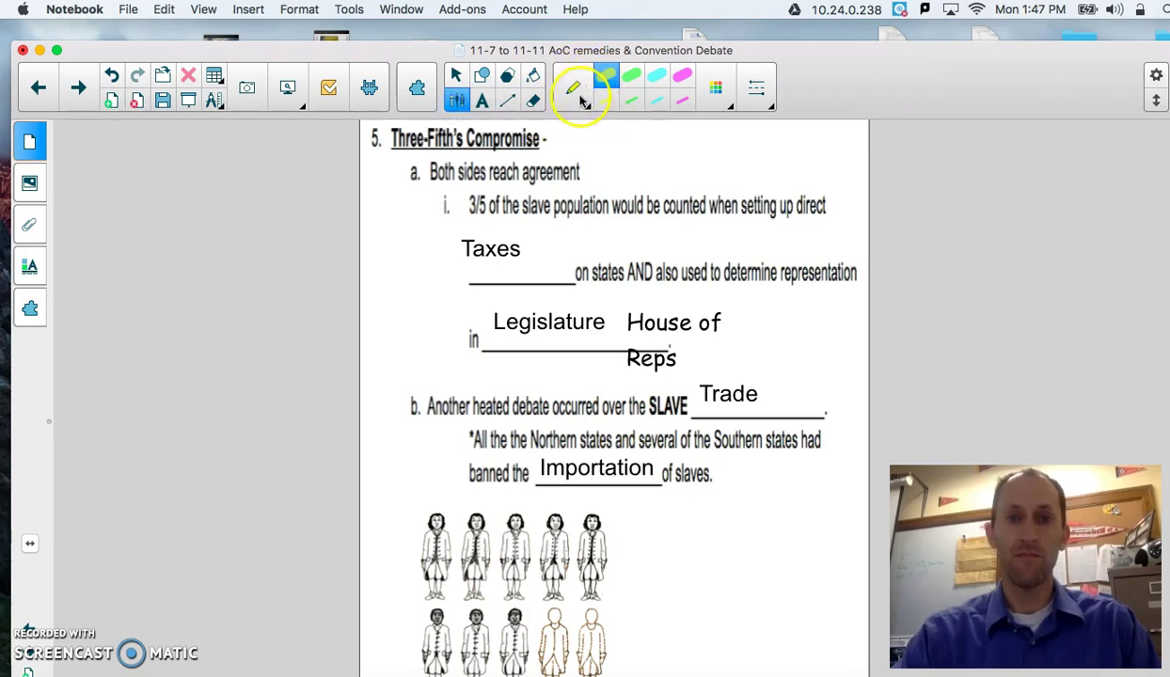
- Highlight Importation in yellow, show the notes full screen, then switch to the Schoology assignment
mouse_move(544, 459)
mouse_down()
mouse_move(655, 466)
mouse_move(534, 475)
mouse_up()
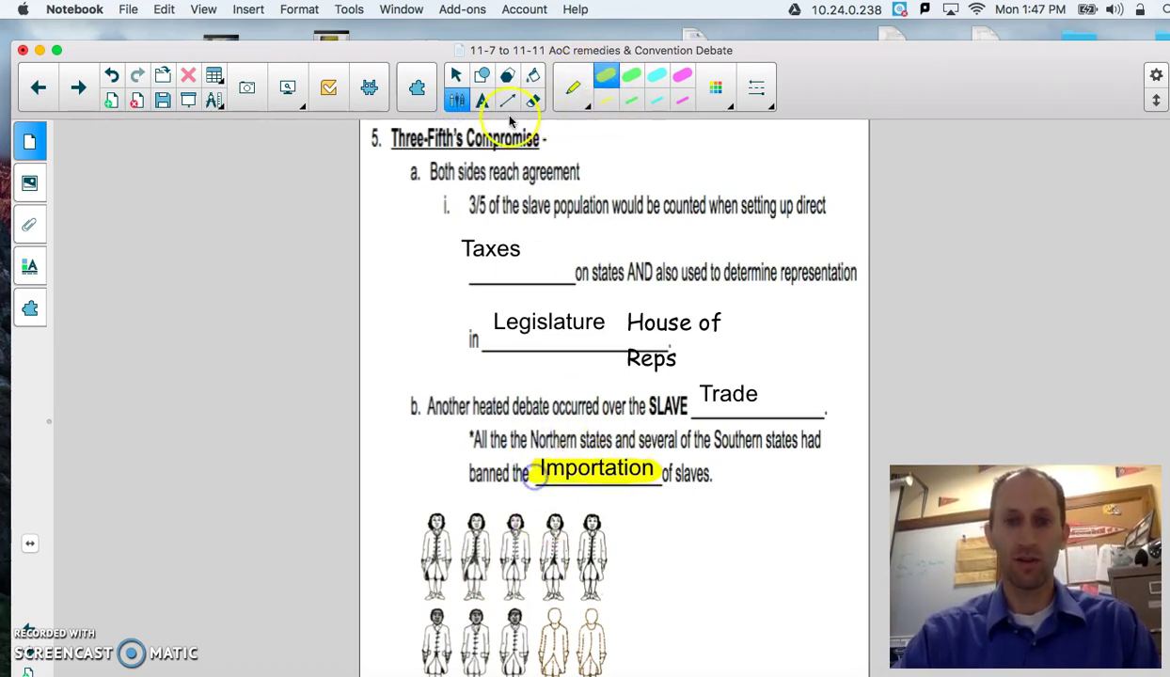
click(456, 75)
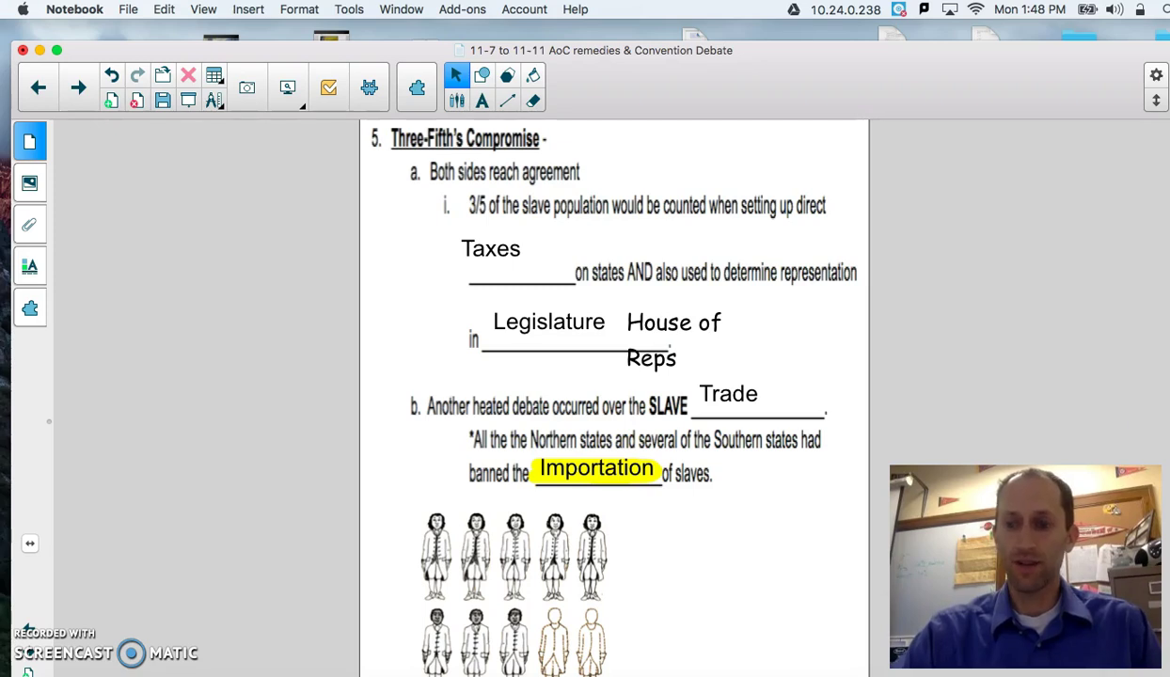
key(ctrl+super+f)
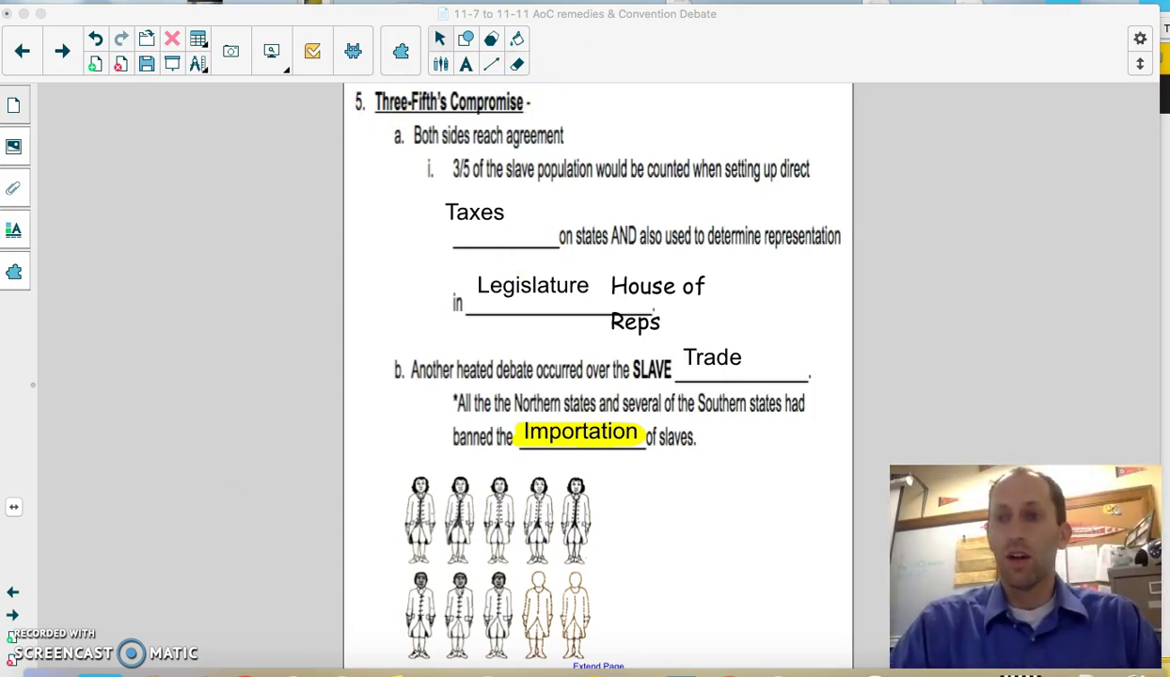
key(super+Tab)
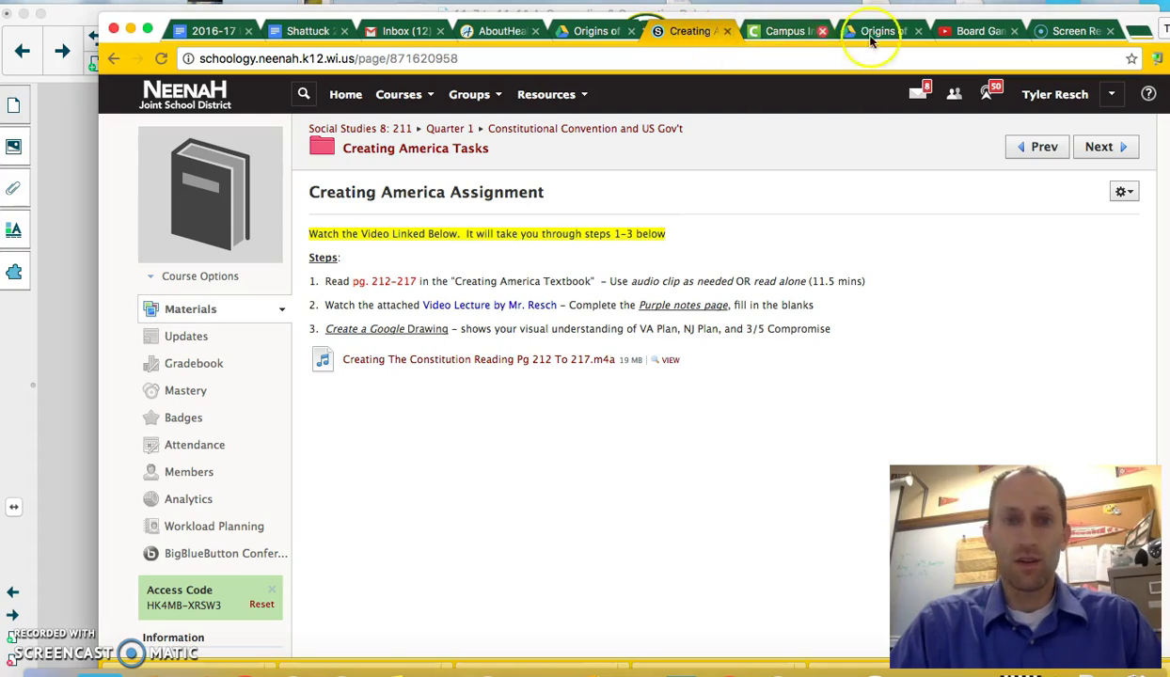
- In the Google Drive tab, open the Shattuck - 8th SS folder from My Drive
click(592, 29)
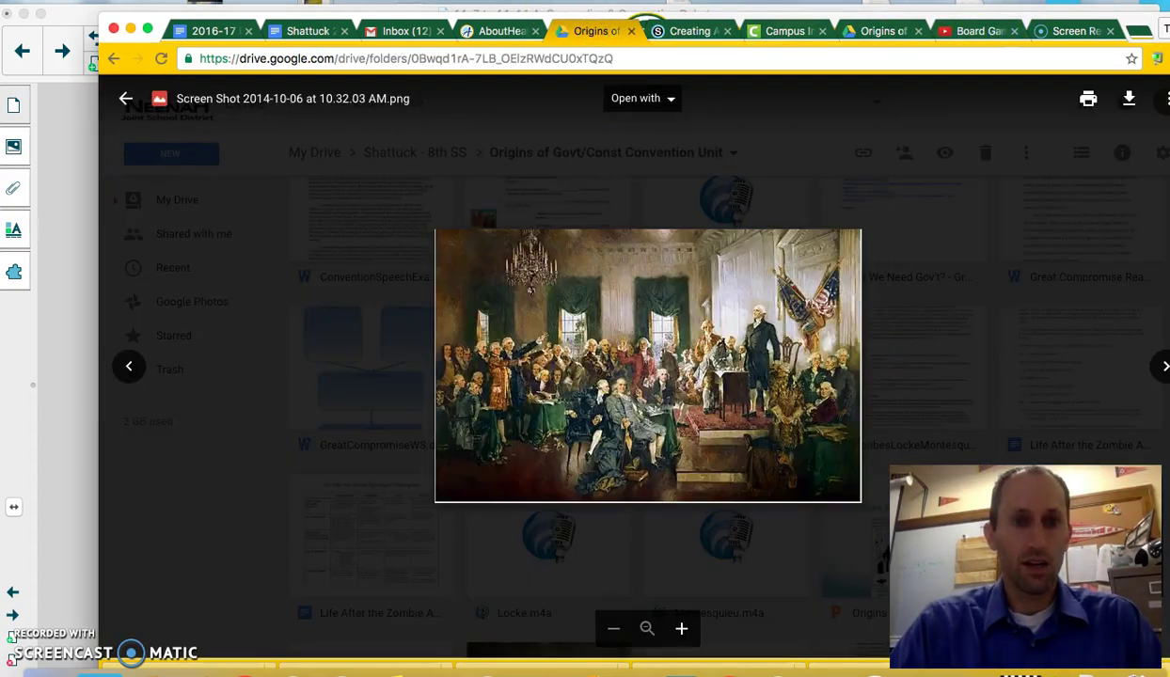
click(125, 98)
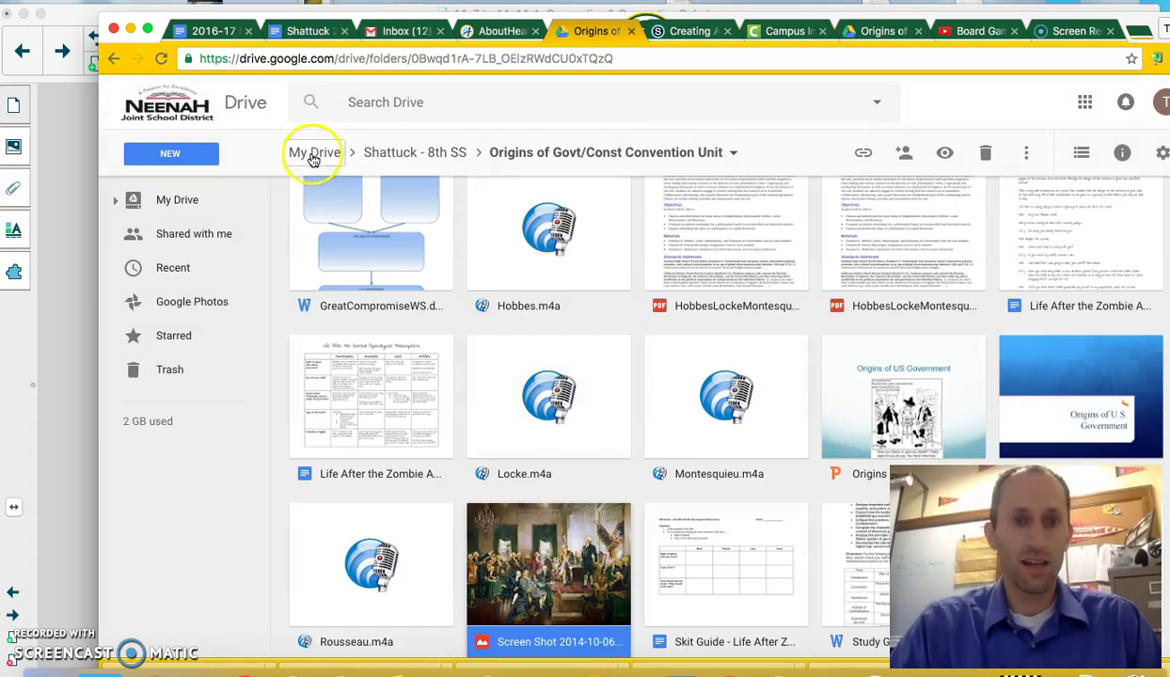
click(314, 152)
click(178, 156)
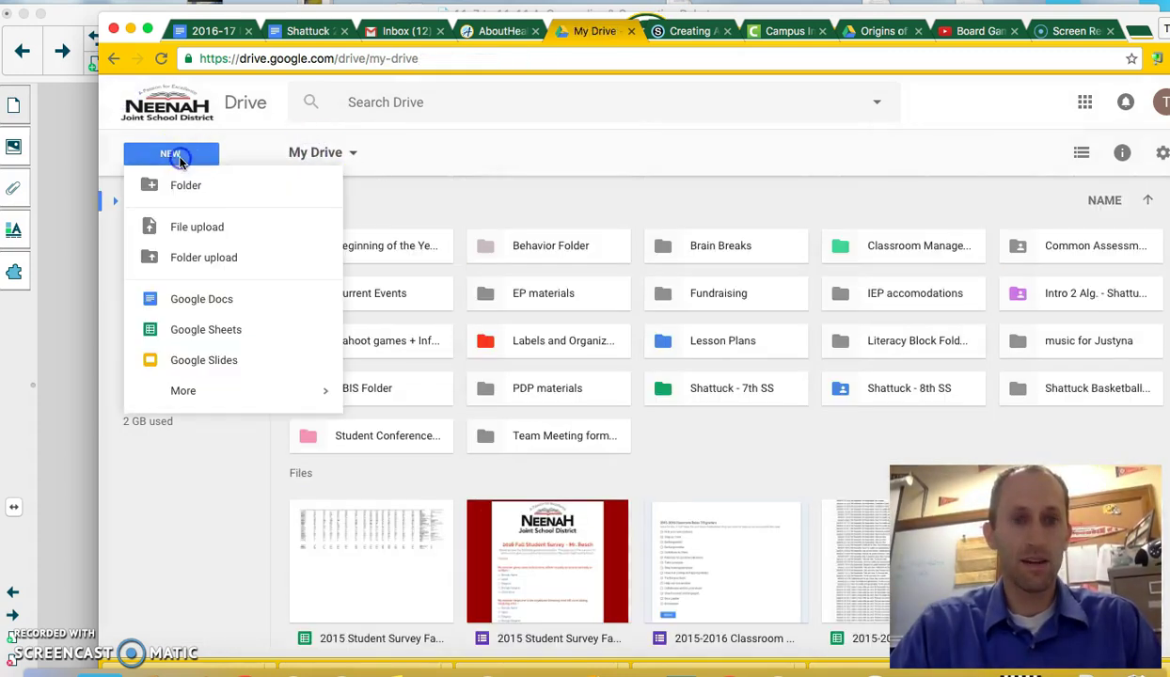
key(Escape)
double_click(903, 386)
- Create a new Google Drawing in that shared folder via New > More
click(174, 153)
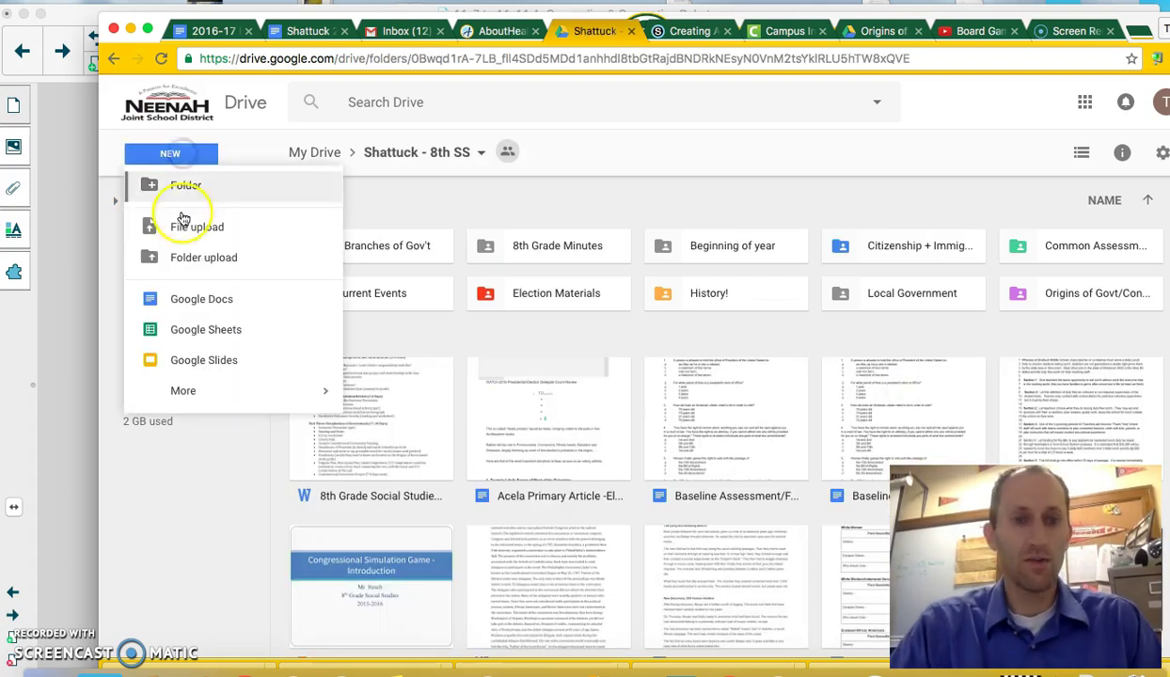
click(184, 391)
click(422, 429)
click(820, 404)
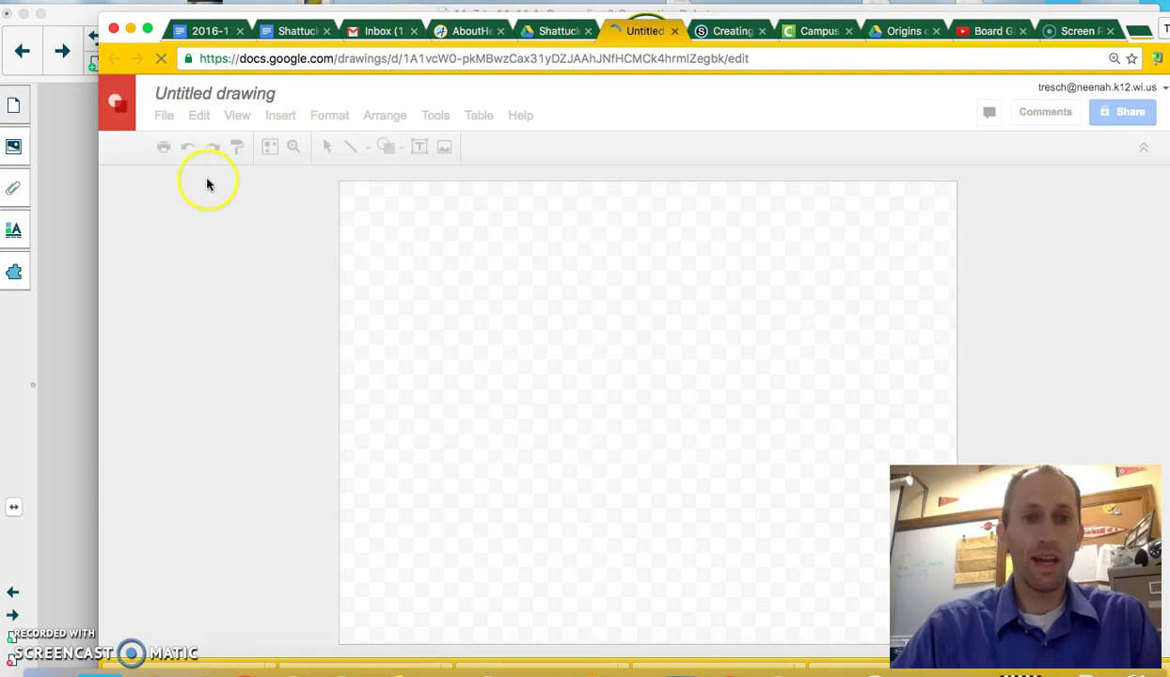
- Rename the Untitled drawing to 'VA/NJ Plan and 3/5 Compromise'
click(216, 93)
double_click(216, 93)
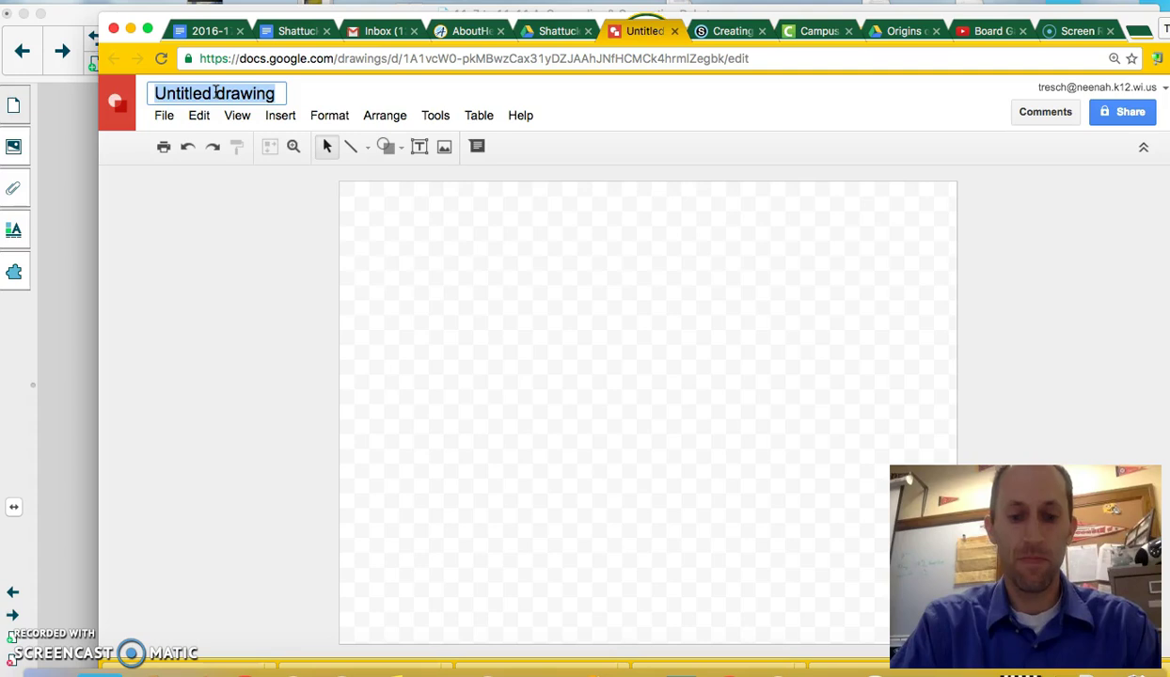
text(VA/NJ Plan and 3/5 Compromise)
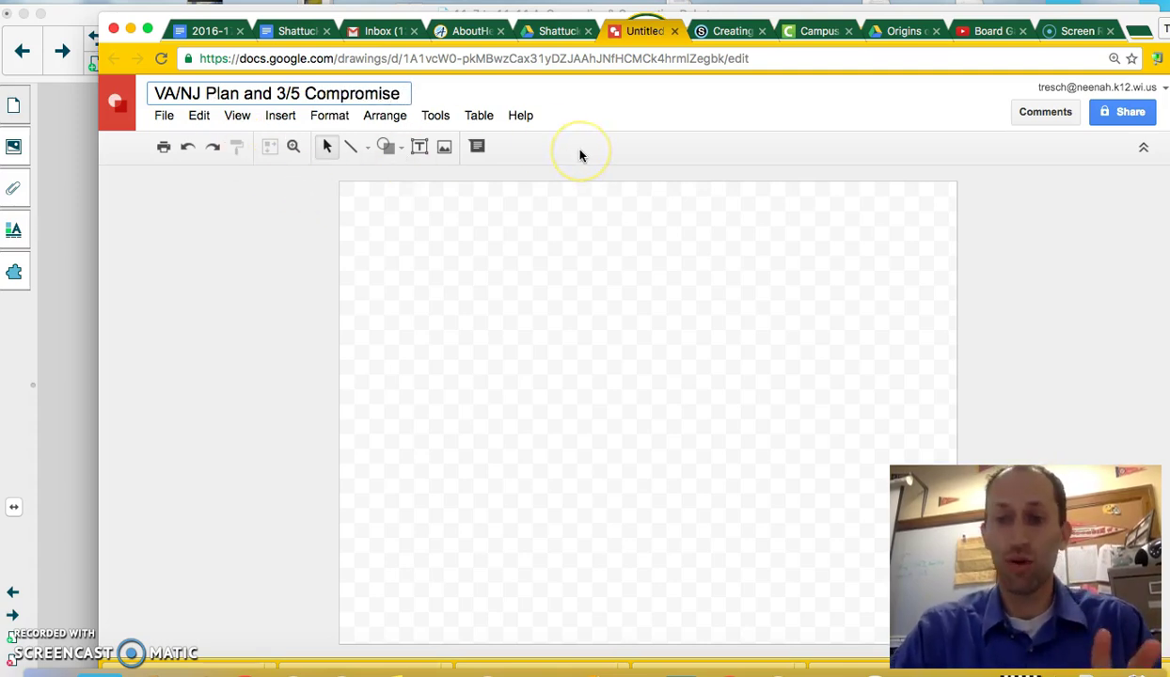
click(388, 149)
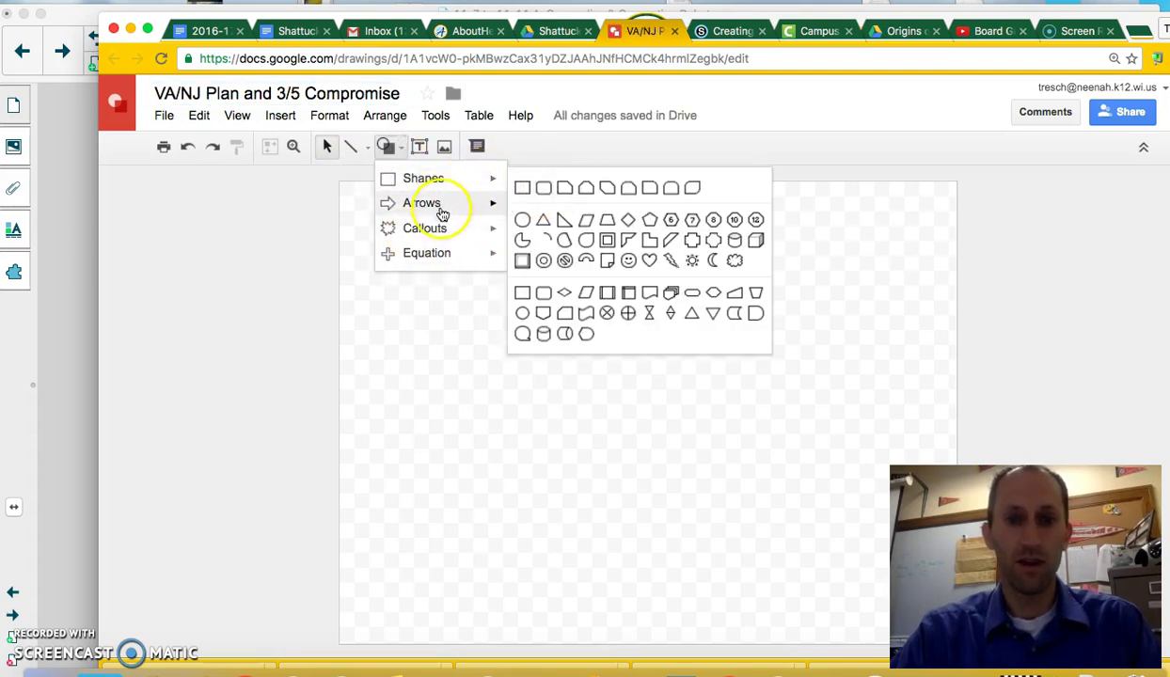
- Draw a rounded rectangle top-left and duplicate it into a row of three boxes
mouse_move(497, 180)
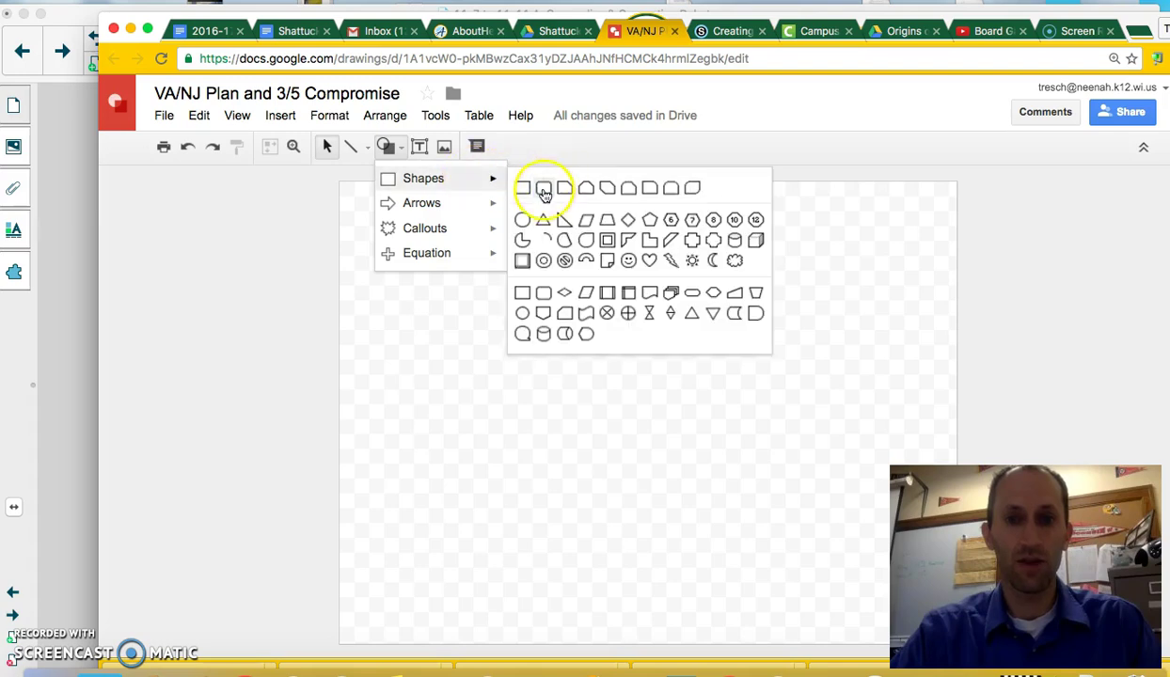
click(543, 190)
drag(397, 218, 537, 285)
click(430, 198)
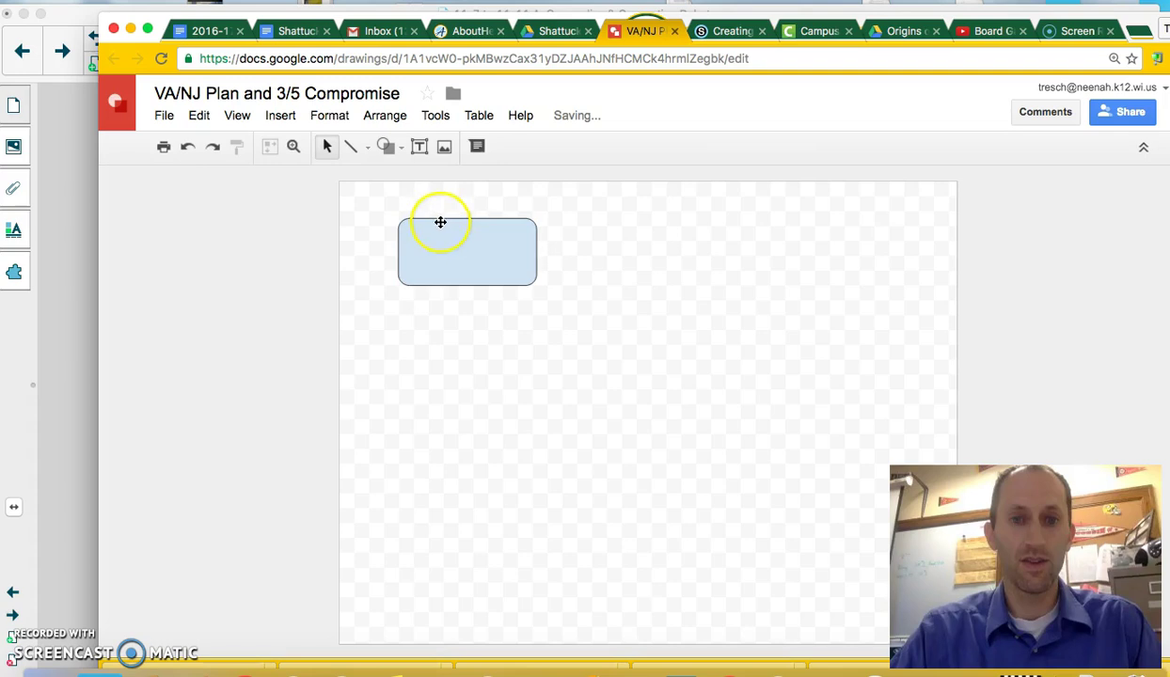
click(440, 222)
key(ctrl+d)
drag(473, 232, 833, 254)
key(ctrl+d)
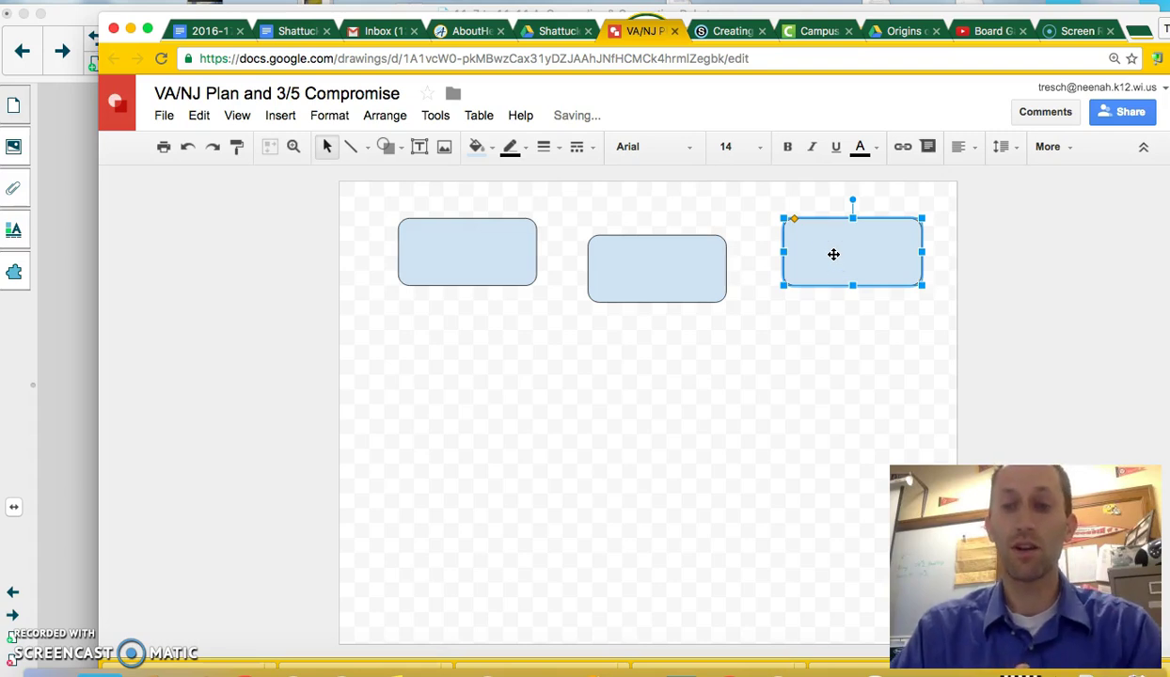
click(480, 241)
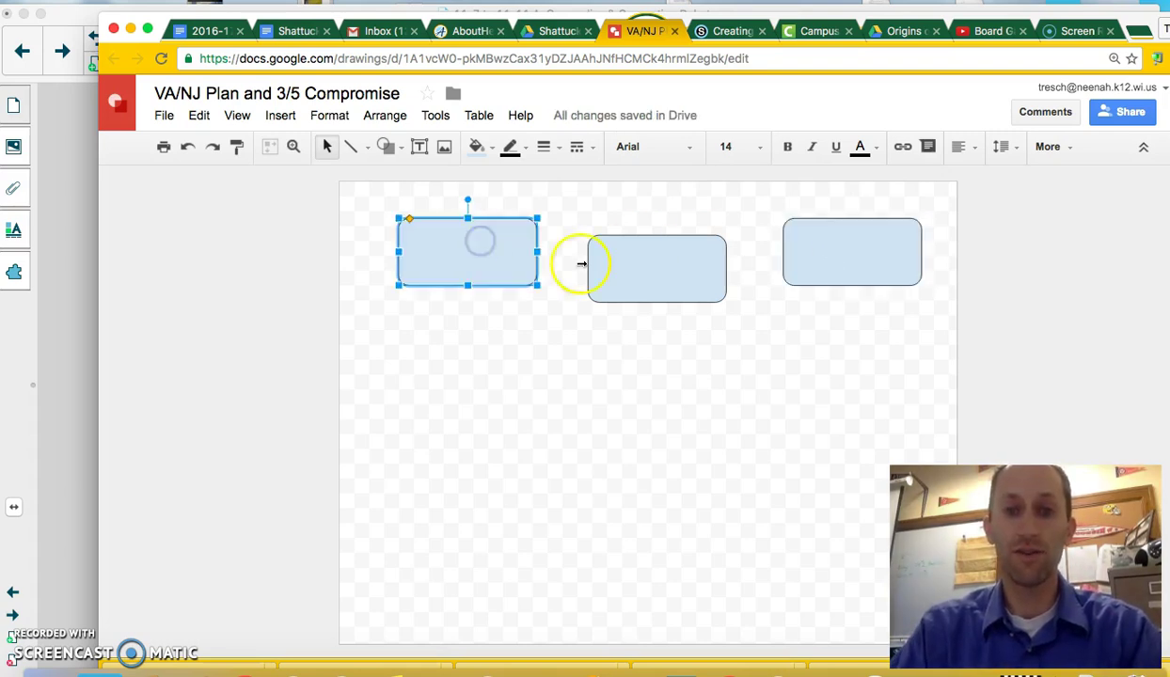
click(631, 269)
click(843, 245)
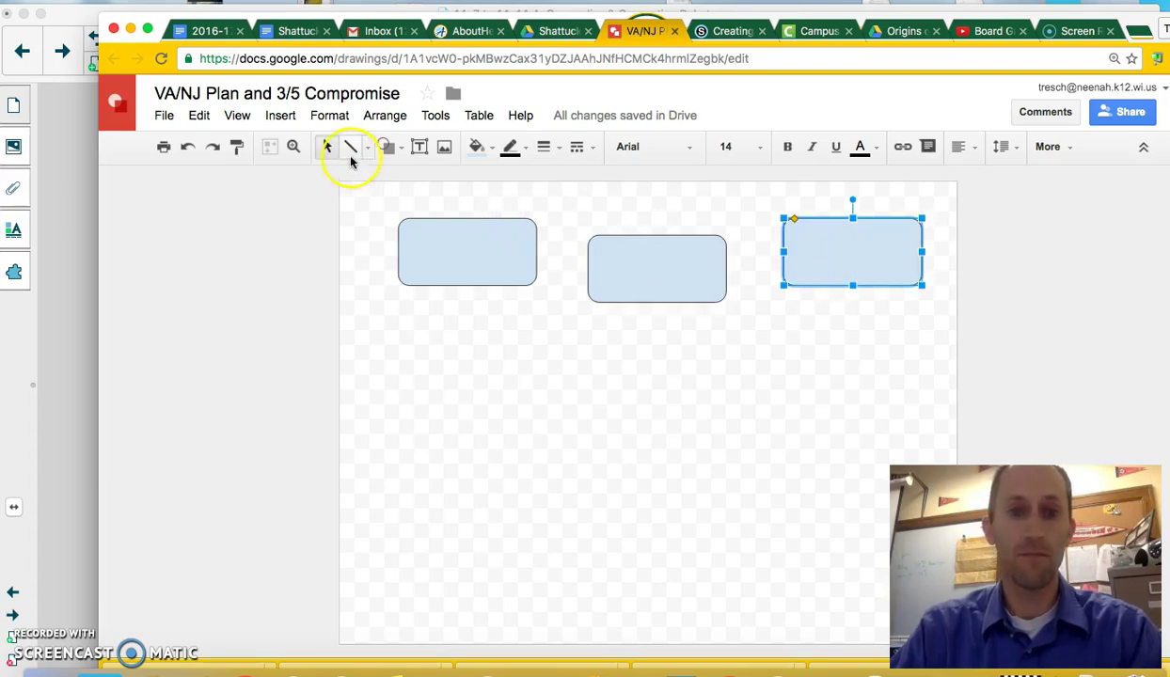
- Draw a small down arrow and position it under the left box
click(385, 147)
mouse_move(411, 204)
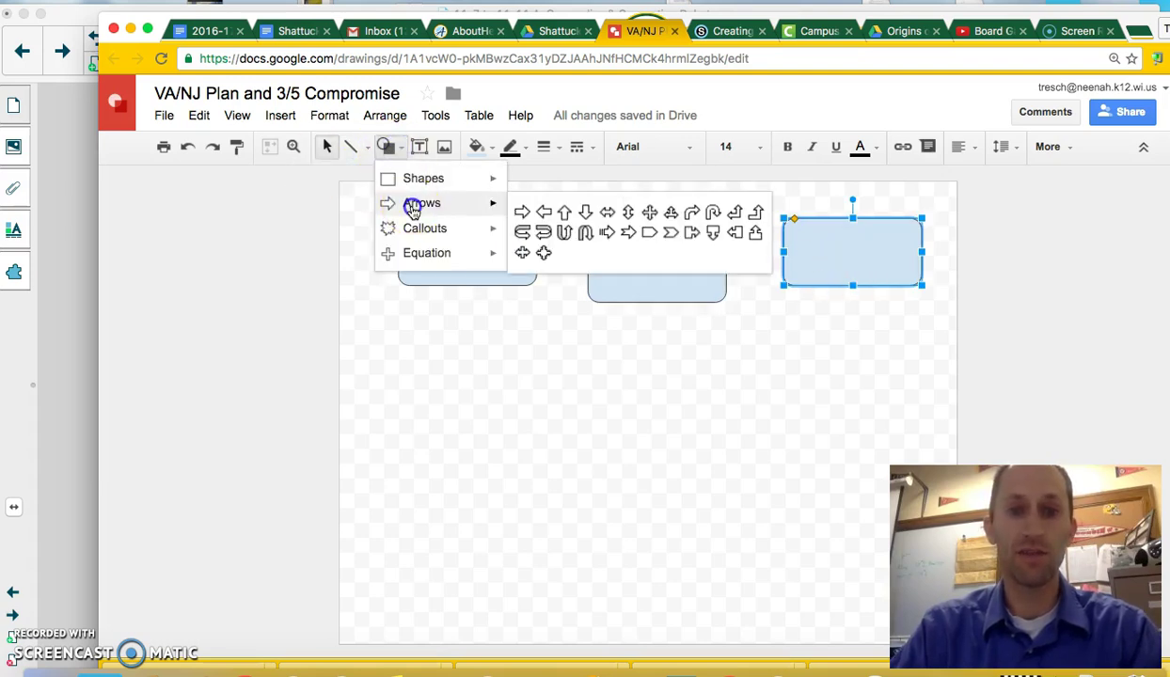
click(584, 212)
drag(452, 309, 487, 341)
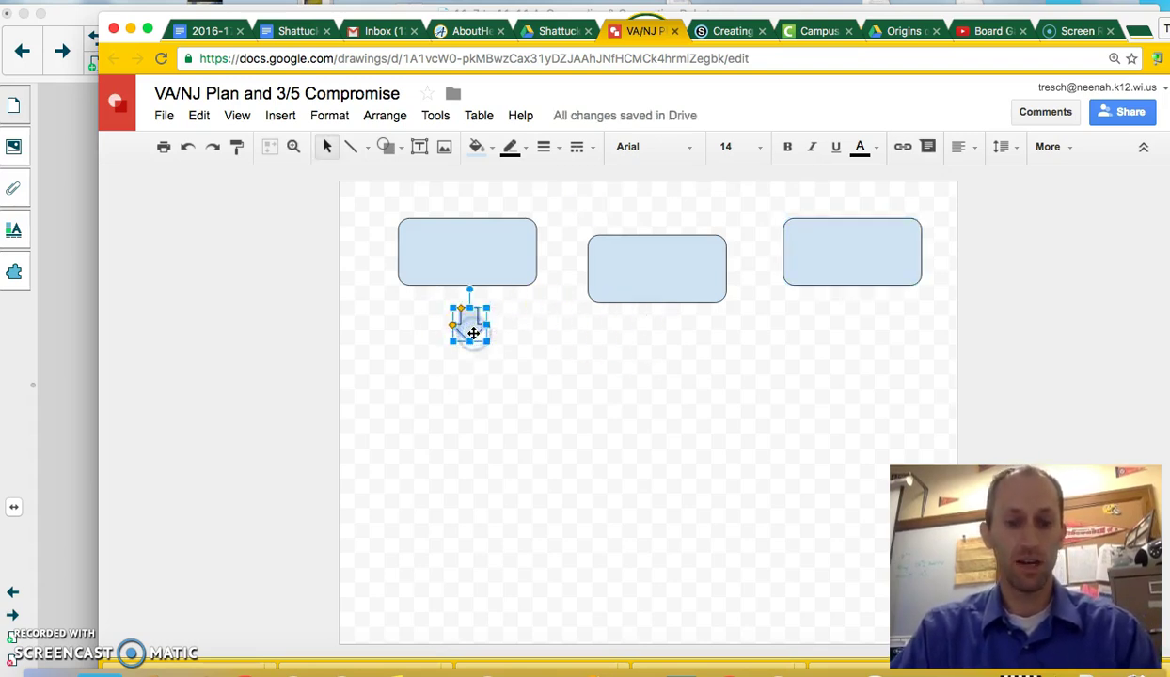
drag(473, 333, 855, 322)
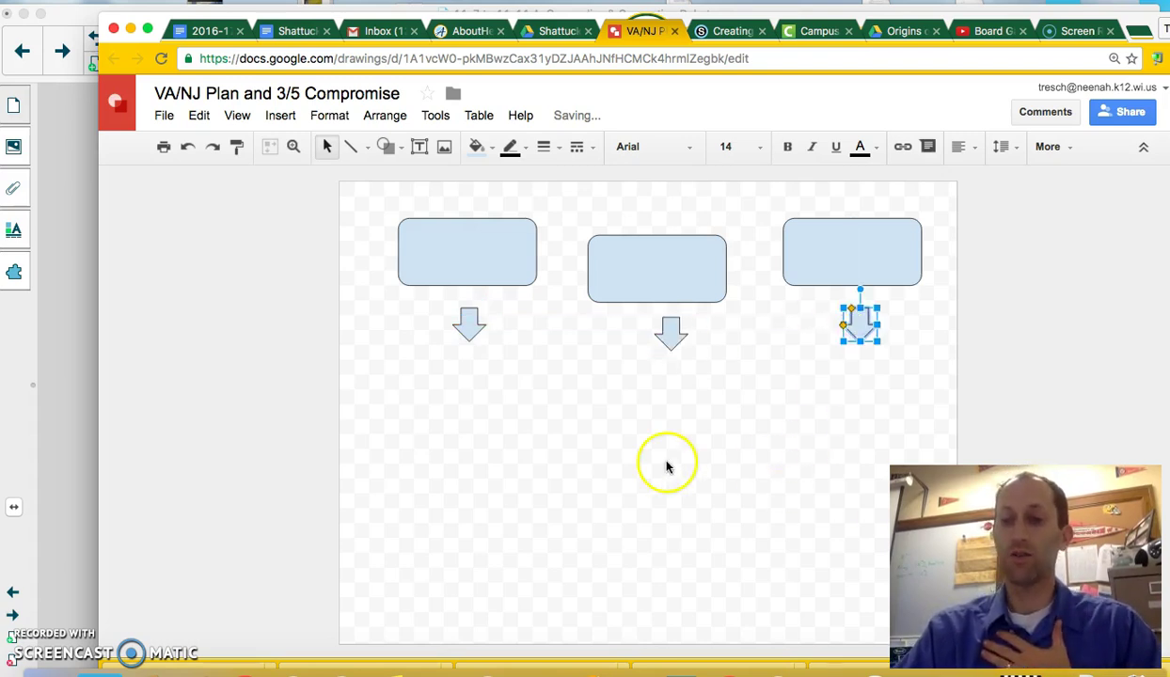